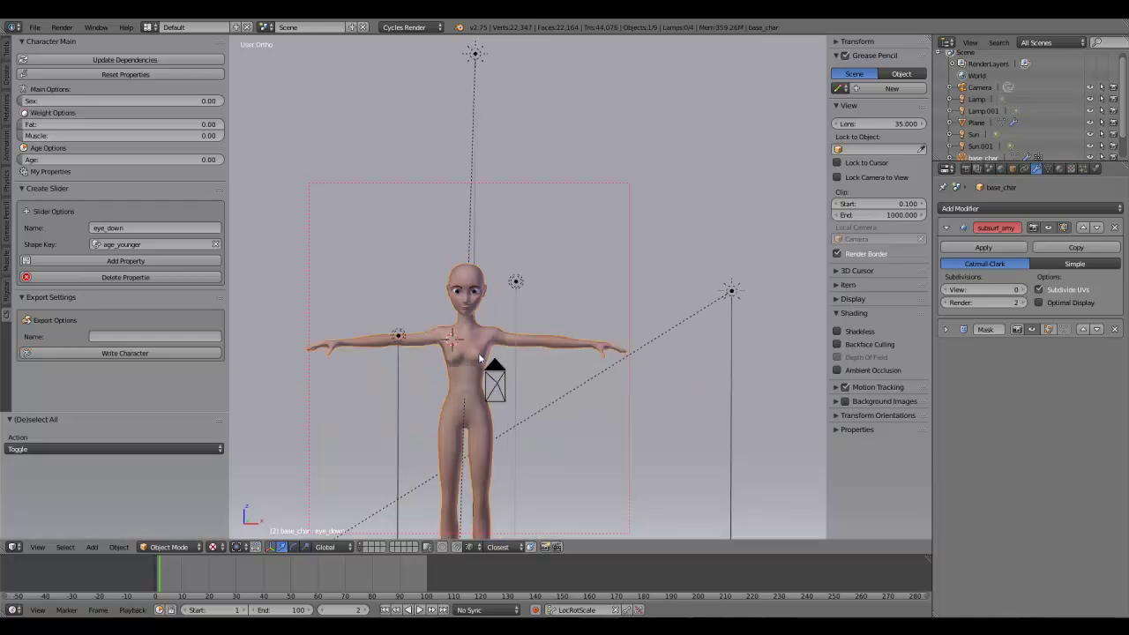
Step: Examine the base character's head and full body from several angles and distances
{"action": "middle_click_drag", "start_coordinate": [480, 341], "coordinate": [463, 372]}
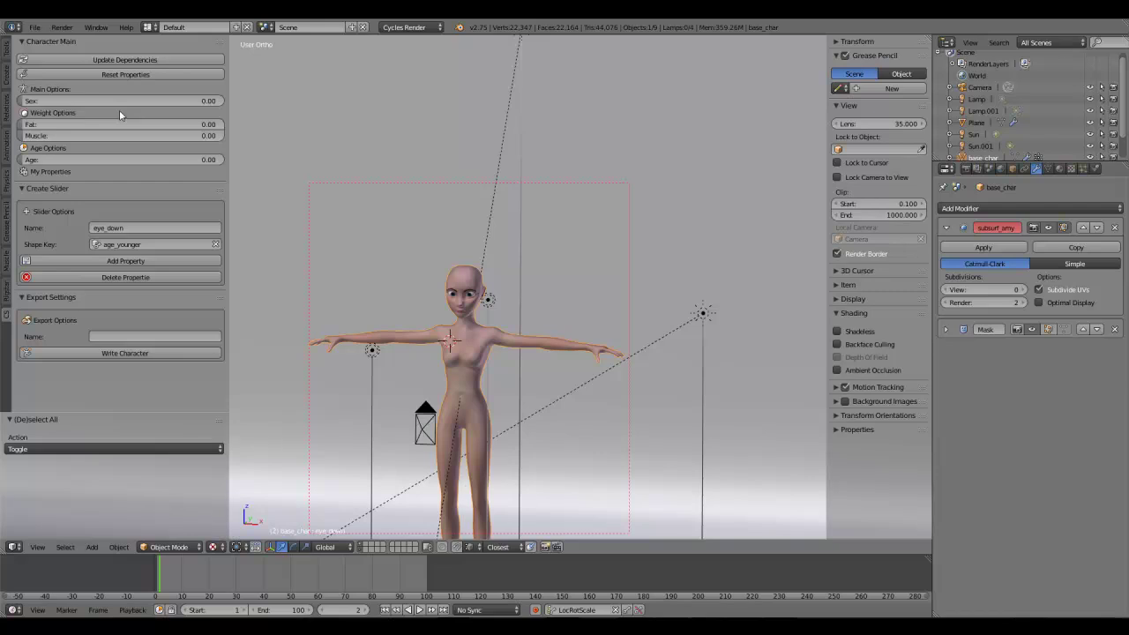
{"action": "scroll", "coordinate": [423, 391], "scroll_direction": "up", "scroll_amount": 6}
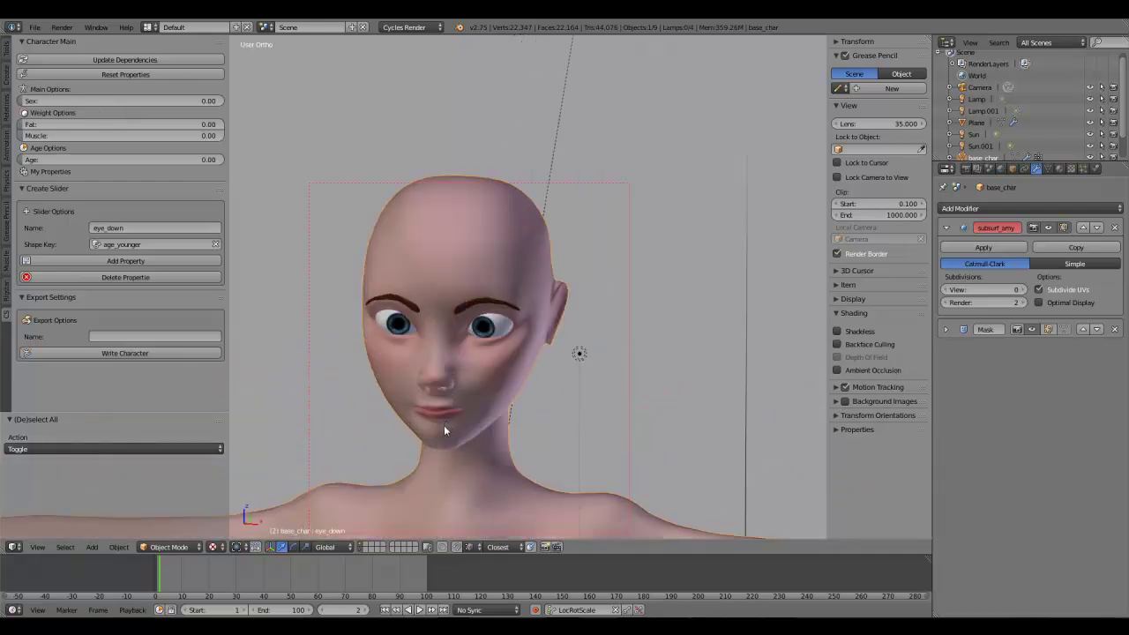
{"action": "mouse_move", "coordinate": [443, 432]}
{"action": "middle_mouse_down"}
{"action": "mouse_move", "coordinate": [457, 423]}
{"action": "mouse_move", "coordinate": [456, 439]}
{"action": "middle_mouse_up"}
{"action": "scroll", "coordinate": [404, 295], "scroll_direction": "down", "scroll_amount": 1}
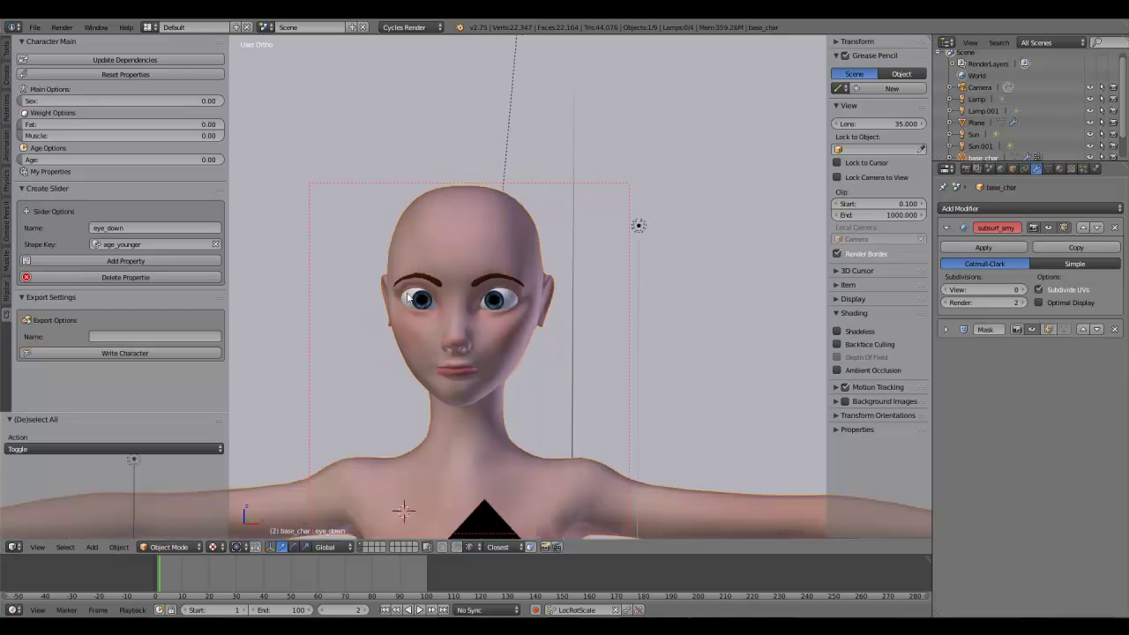
{"action": "scroll", "coordinate": [342, 292], "scroll_direction": "down", "scroll_amount": 2}
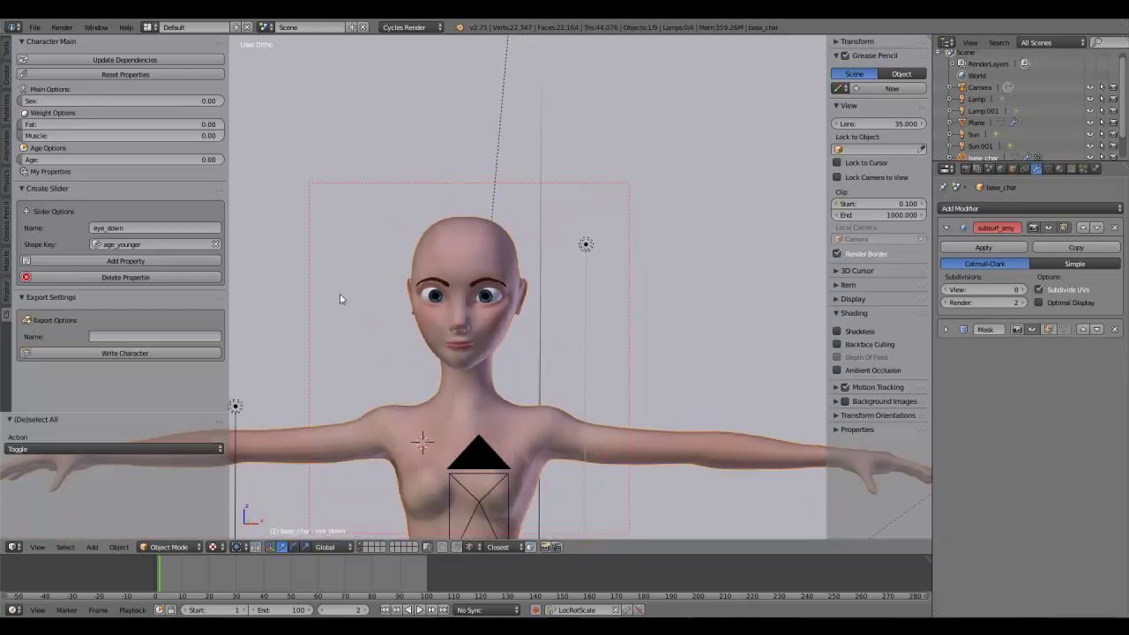
{"action": "middle_click_drag", "start_coordinate": [324, 296], "coordinate": [380, 324]}
{"action": "middle_click_drag", "start_coordinate": [460, 231], "coordinate": [432, 299]}
{"action": "scroll", "coordinate": [436, 276], "scroll_direction": "up", "scroll_amount": 4}
{"action": "scroll", "coordinate": [473, 304], "scroll_direction": "down", "scroll_amount": 2}
{"action": "scroll", "coordinate": [624, 374], "scroll_direction": "up", "scroll_amount": 2}
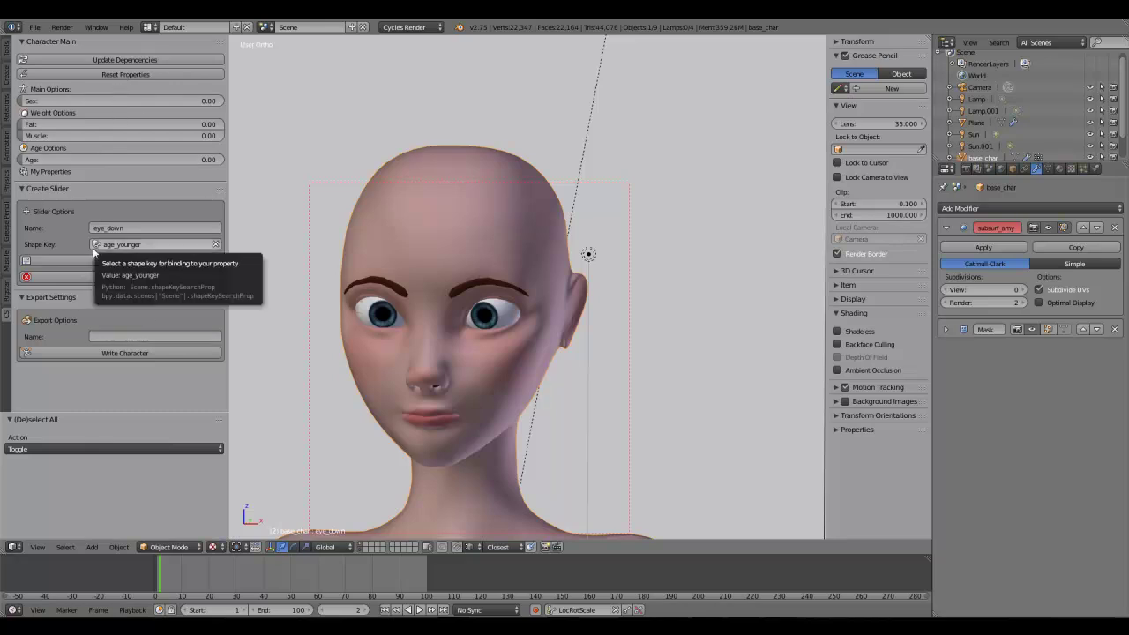
{"action": "scroll", "coordinate": [402, 262], "scroll_direction": "down", "scroll_amount": 1}
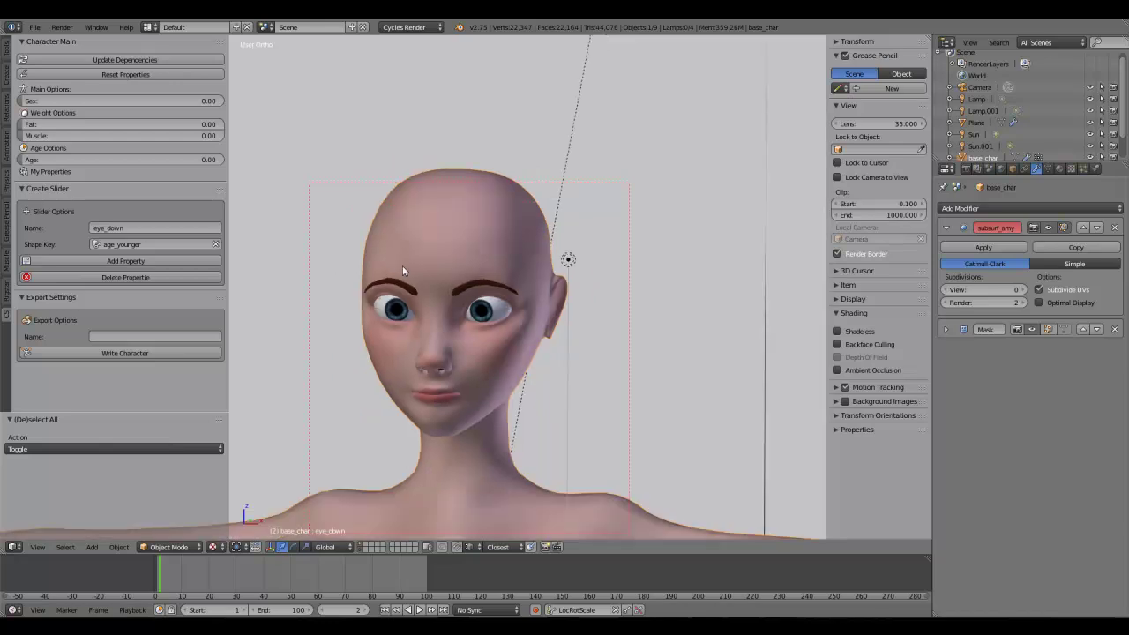
{"action": "key", "text": "KP_4"}
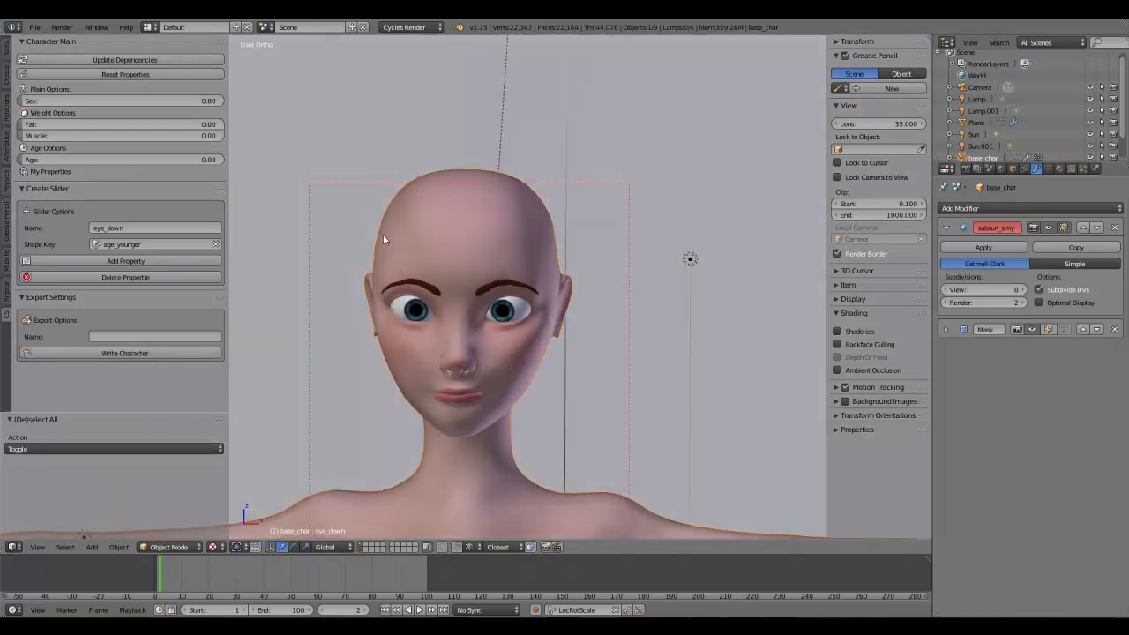
{"action": "middle_click_drag", "start_coordinate": [451, 184], "coordinate": [558, 146]}
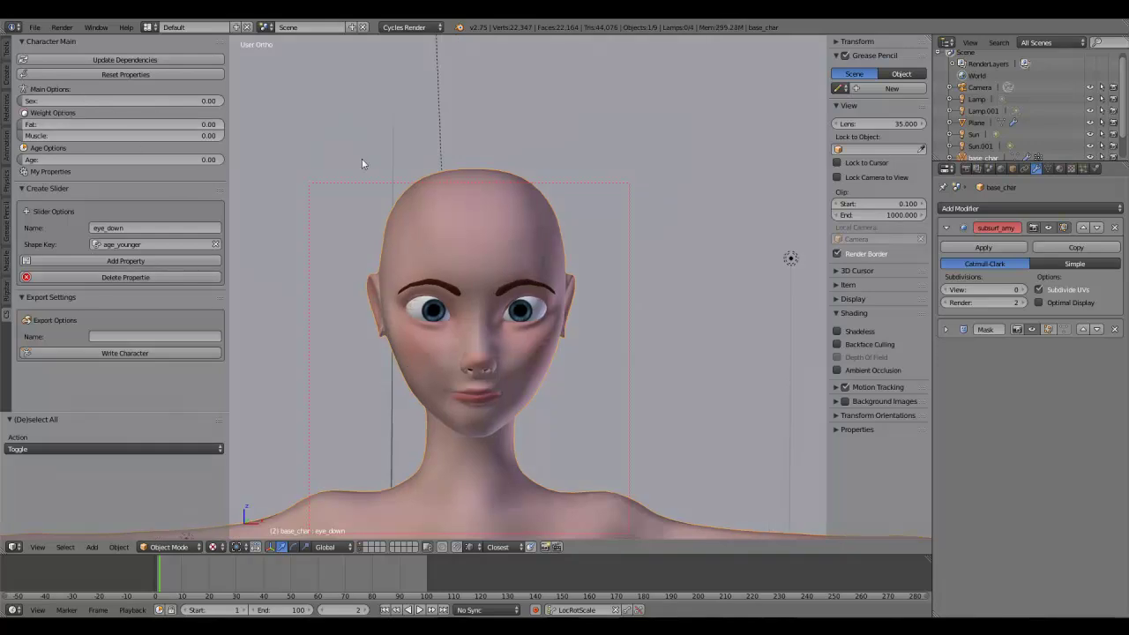
{"action": "middle_click_drag", "start_coordinate": [432, 186], "coordinate": [511, 233]}
{"action": "scroll", "coordinate": [447, 318], "scroll_direction": "down", "scroll_amount": 10}
{"action": "scroll", "coordinate": [407, 342], "scroll_direction": "down", "scroll_amount": 2}
{"action": "mouse_move", "coordinate": [407, 342]}
{"action": "middle_mouse_down"}
{"action": "mouse_move", "coordinate": [448, 365]}
{"action": "mouse_move", "coordinate": [438, 374]}
{"action": "middle_mouse_up"}
{"action": "scroll", "coordinate": [438, 374], "scroll_direction": "up", "scroll_amount": 1}
{"action": "scroll", "coordinate": [518, 357], "scroll_direction": "up", "scroll_amount": 2}
{"action": "middle_click_drag", "start_coordinate": [519, 357], "coordinate": [477, 375]}
{"action": "scroll", "coordinate": [456, 371], "scroll_direction": "up", "scroll_amount": 1}
{"action": "scroll", "coordinate": [362, 344], "scroll_direction": "up", "scroll_amount": 4}
{"action": "middle_click_drag", "start_coordinate": [361, 344], "coordinate": [397, 326]}
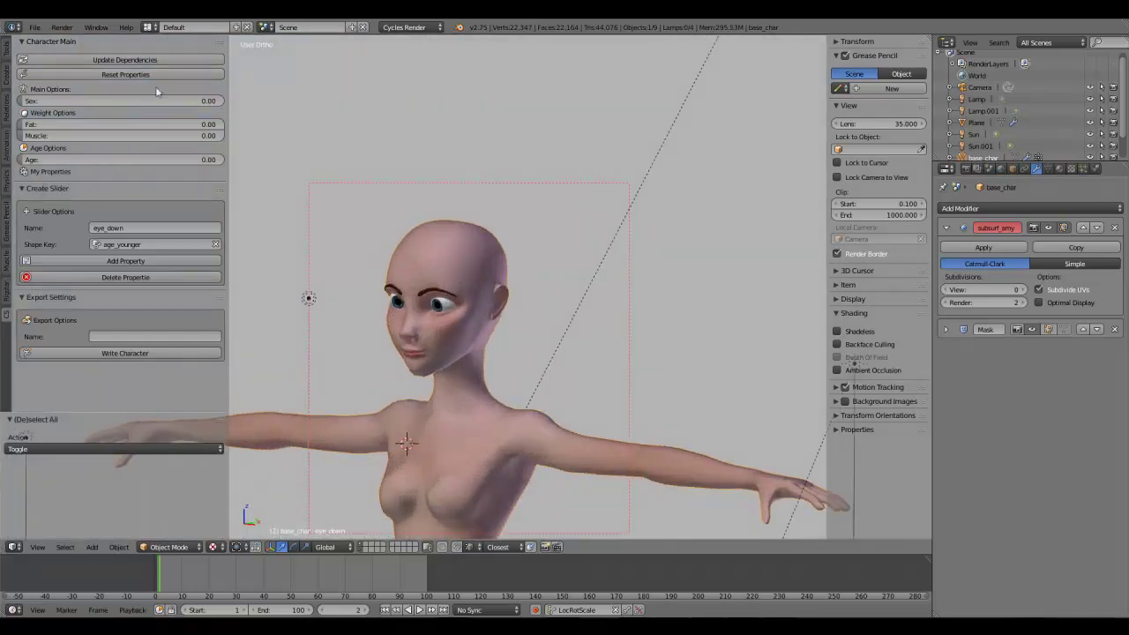
Step: Test the character's Sex property by setting it to 1.00, back to 0.00 and again to 1.00
{"action": "left_click_drag", "start_coordinate": [79, 100], "coordinate": [224, 100]}
{"action": "scroll", "coordinate": [408, 287], "scroll_direction": "down", "scroll_amount": 4}
{"action": "middle_click_drag", "start_coordinate": [409, 287], "coordinate": [326, 283]}
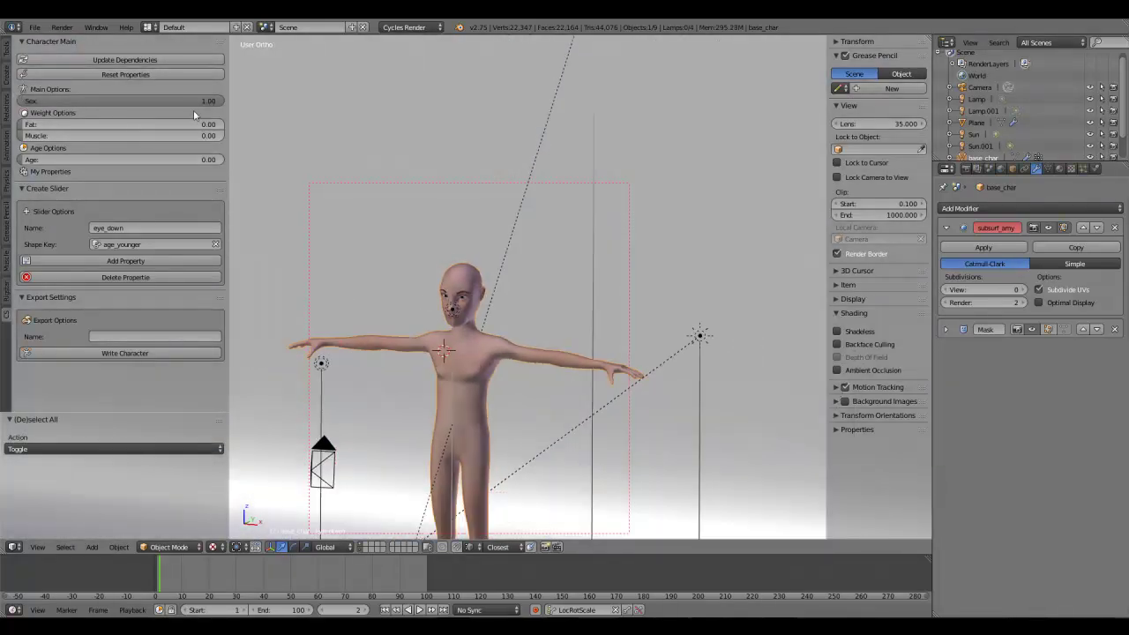
{"action": "left_click_drag", "start_coordinate": [123, 100], "coordinate": [22, 100]}
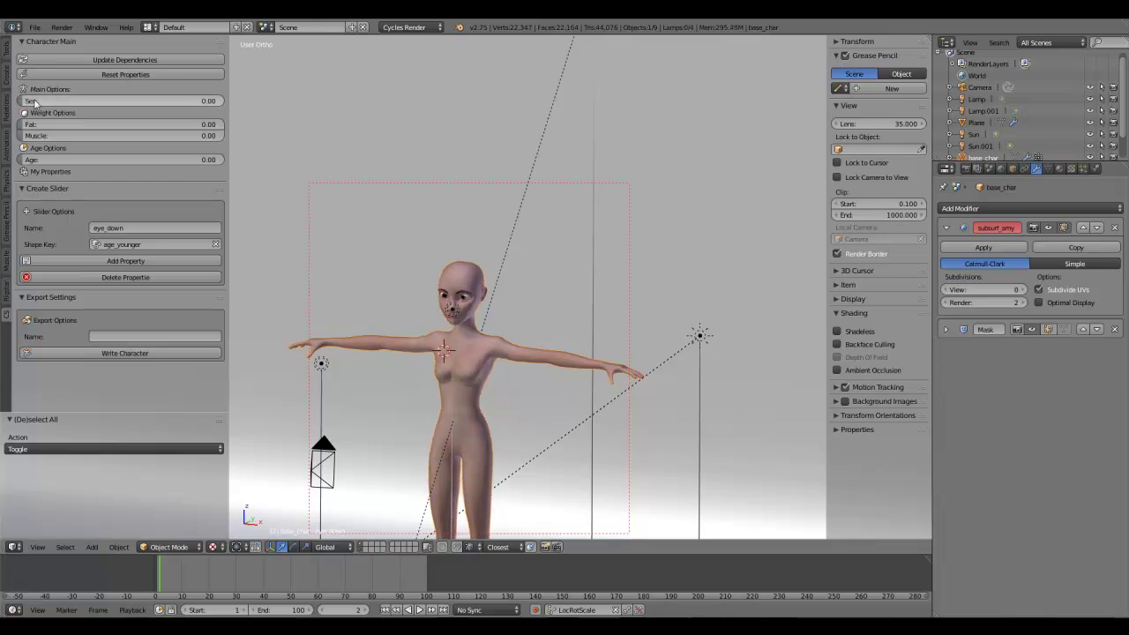
{"action": "left_click_drag", "start_coordinate": [26, 101], "coordinate": [221, 100]}
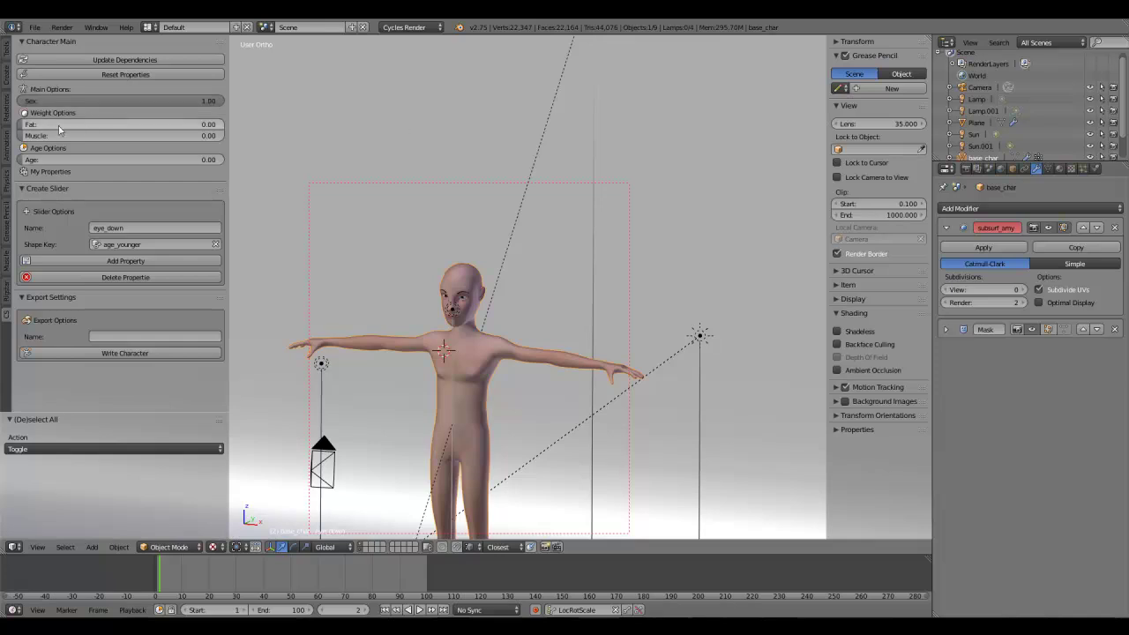
Step: Test the Fat property on the male body and raise Muscle to a little over half
{"action": "mouse_move", "coordinate": [26, 124]}
{"action": "left_mouse_down"}
{"action": "mouse_move", "coordinate": [138, 124]}
{"action": "mouse_move", "coordinate": [49, 124]}
{"action": "mouse_move", "coordinate": [88, 135]}
{"action": "mouse_move", "coordinate": [136, 135]}
{"action": "mouse_move", "coordinate": [18, 124]}
{"action": "left_mouse_up"}
{"action": "scroll", "coordinate": [414, 262], "scroll_direction": "down", "scroll_amount": 4}
{"action": "middle_click_drag", "start_coordinate": [413, 262], "coordinate": [485, 273]}
{"action": "scroll", "coordinate": [485, 273], "scroll_direction": "up", "scroll_amount": 4}
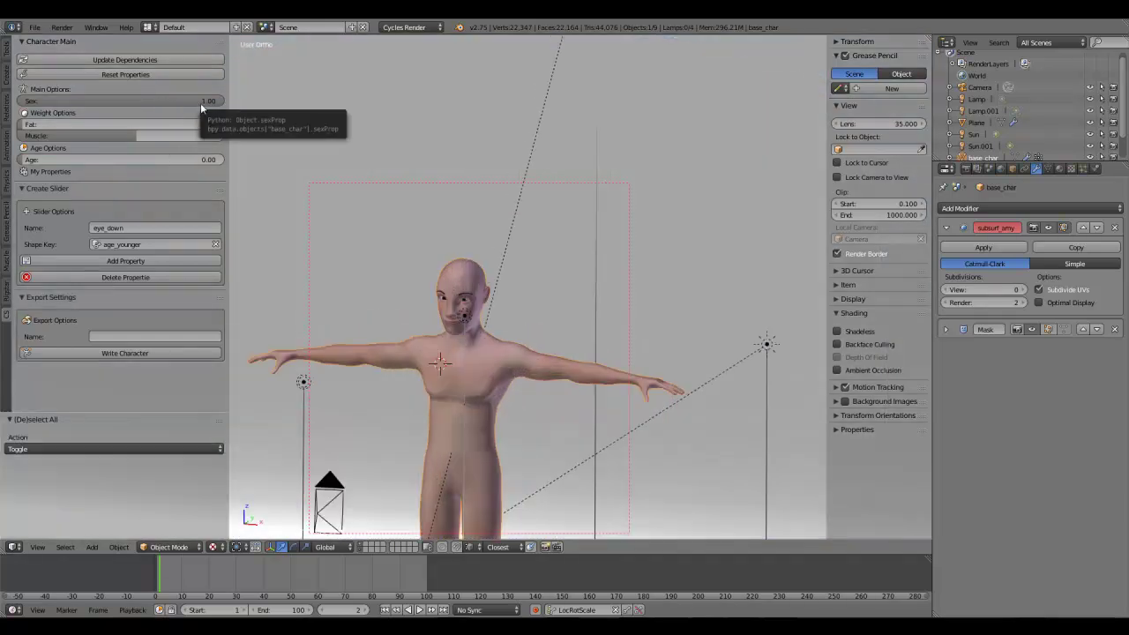
Step: Set Sex to 0.03 and Muscle to 0.78 to try a muscular female body
{"action": "left_click_drag", "start_coordinate": [202, 102], "coordinate": [27, 103]}
{"action": "left_click_drag", "start_coordinate": [132, 136], "coordinate": [176, 136]}
{"action": "middle_click_drag", "start_coordinate": [530, 299], "coordinate": [567, 310]}
{"action": "scroll", "coordinate": [566, 310], "scroll_direction": "down", "scroll_amount": 3}
{"action": "scroll", "coordinate": [567, 309], "scroll_direction": "up", "scroll_amount": 2}
{"action": "middle_click_drag", "start_coordinate": [524, 269], "coordinate": [564, 264]}
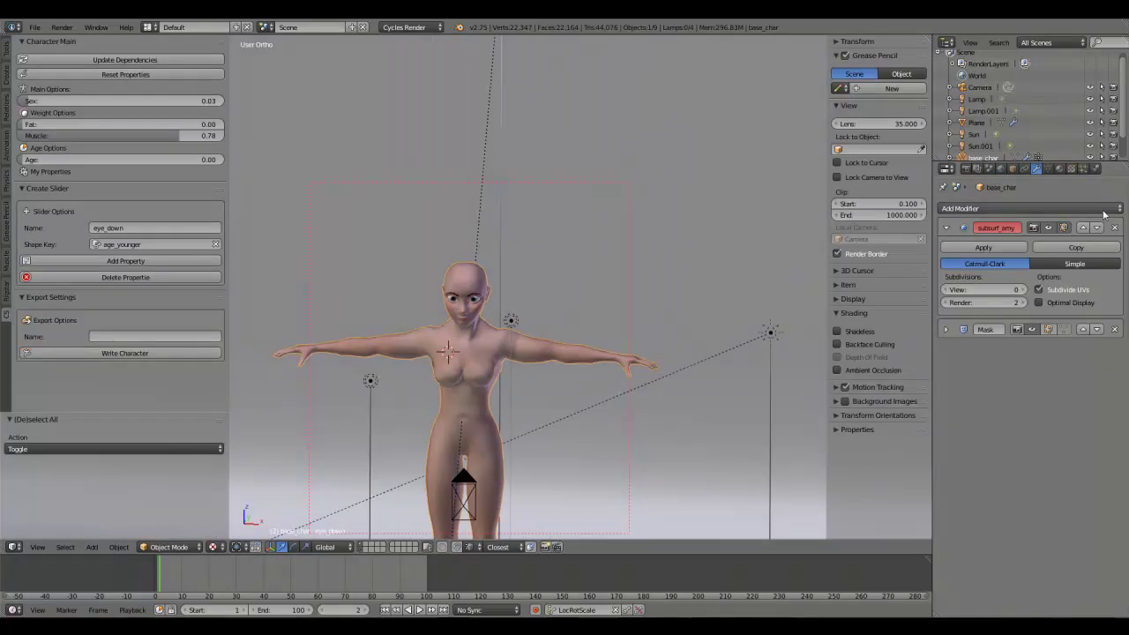
Step: With the mesh's shape keys displayed, reset Muscle to 0.00 and set Age to 0.63
{"action": "left_click", "coordinate": [1049, 171]}
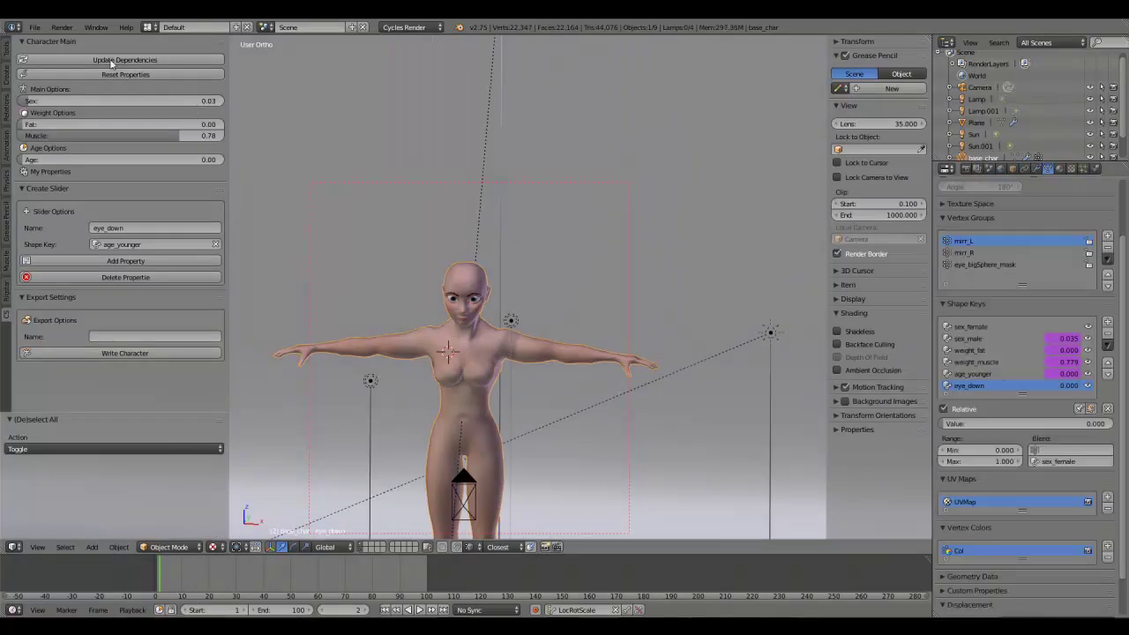
{"action": "left_click_drag", "start_coordinate": [181, 136], "coordinate": [27, 124]}
{"action": "left_click_drag", "start_coordinate": [49, 161], "coordinate": [174, 161]}
{"action": "scroll", "coordinate": [606, 314], "scroll_direction": "down", "scroll_amount": 2}
{"action": "middle_click_drag", "start_coordinate": [606, 313], "coordinate": [420, 300]}
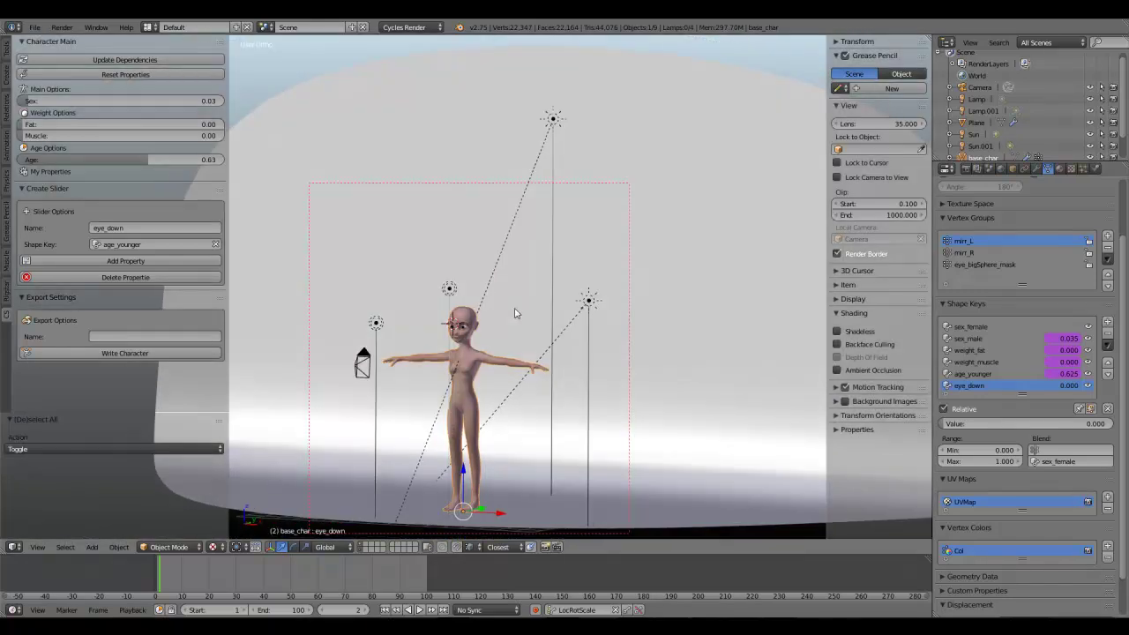
Step: Return Age to 0.00 and set Sex to 1.00 for a fully male character
{"action": "left_click_drag", "start_coordinate": [146, 160], "coordinate": [32, 160]}
{"action": "left_click_drag", "start_coordinate": [30, 100], "coordinate": [224, 100]}
{"action": "mouse_move", "coordinate": [49, 161]}
{"action": "left_mouse_down"}
{"action": "mouse_move", "coordinate": [224, 161]}
{"action": "mouse_move", "coordinate": [31, 159]}
{"action": "left_mouse_up"}
{"action": "scroll", "coordinate": [401, 239], "scroll_direction": "up", "scroll_amount": 4}
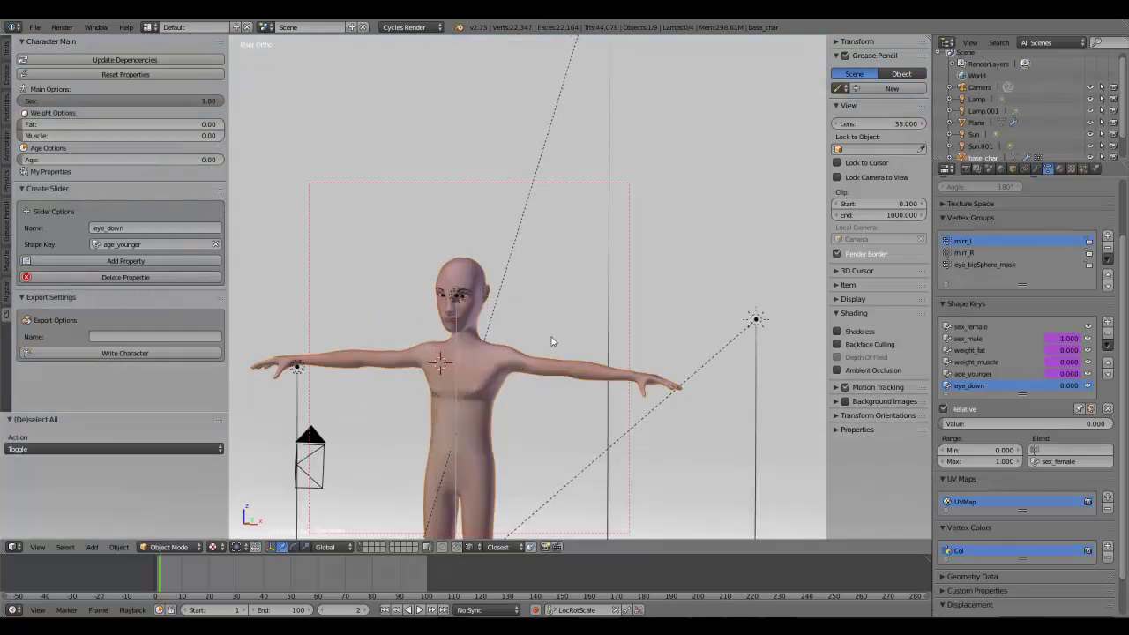
{"action": "middle_click_drag", "start_coordinate": [480, 365], "coordinate": [406, 262]}
{"action": "middle_click_drag", "start_coordinate": [412, 222], "coordinate": [526, 284]}
{"action": "mouse_move", "coordinate": [35, 160]}
{"action": "left_mouse_down"}
{"action": "mouse_move", "coordinate": [144, 161]}
{"action": "mouse_move", "coordinate": [27, 159]}
{"action": "left_mouse_up"}
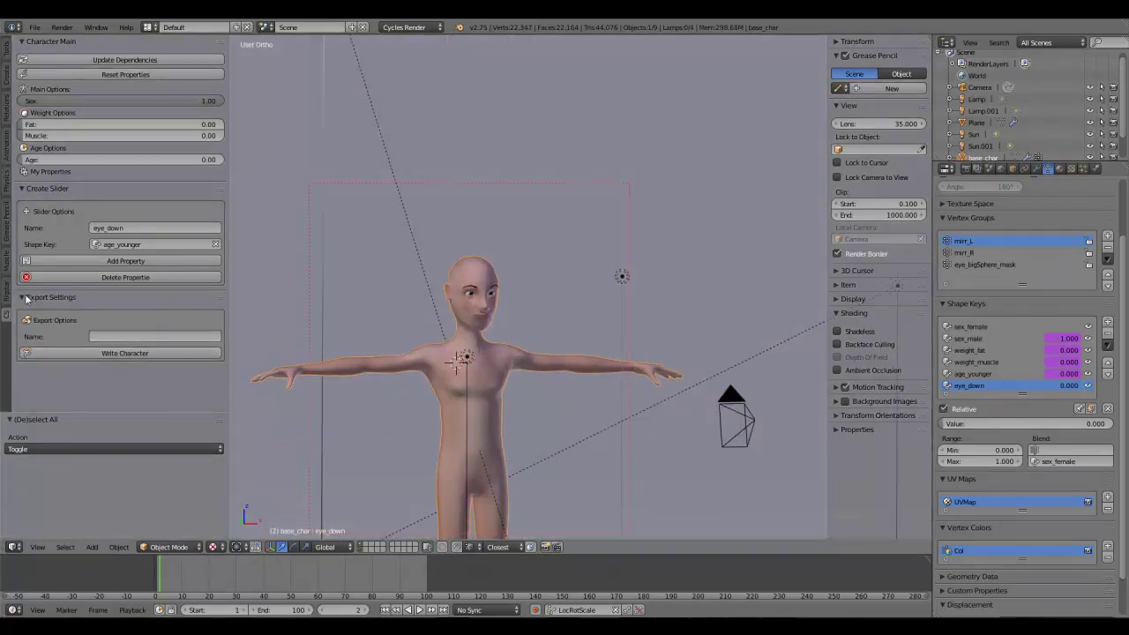
Step: Examine the male character's head and facial features up close from several angles
{"action": "left_click", "coordinate": [137, 354]}
{"action": "scroll", "coordinate": [510, 353], "scroll_direction": "up", "scroll_amount": 3}
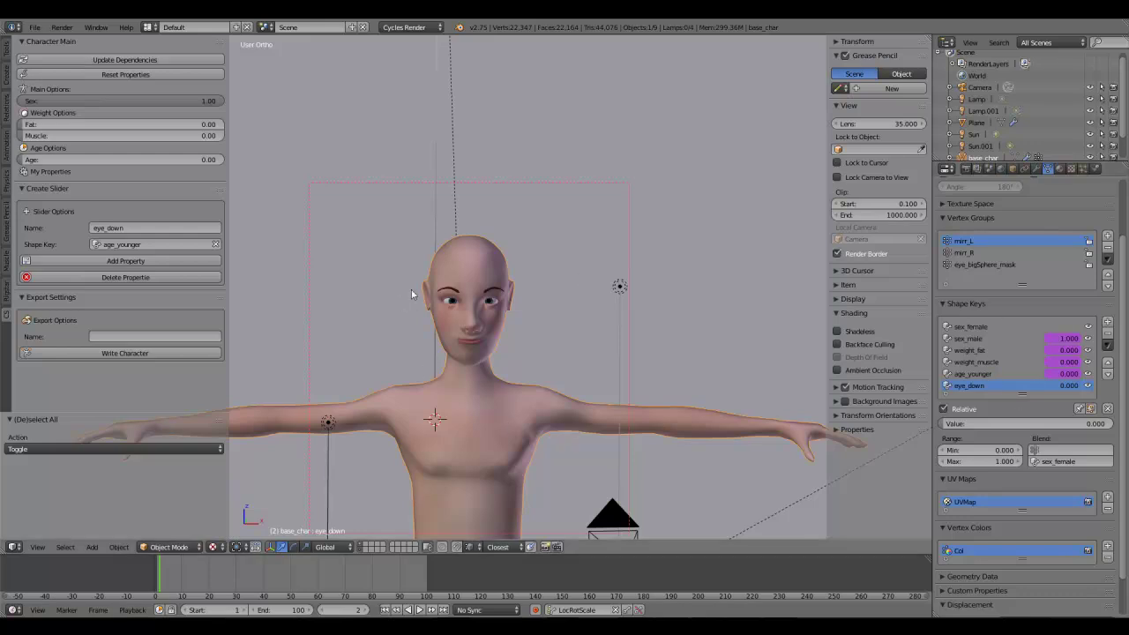
{"action": "scroll", "coordinate": [489, 319], "scroll_direction": "up", "scroll_amount": 2}
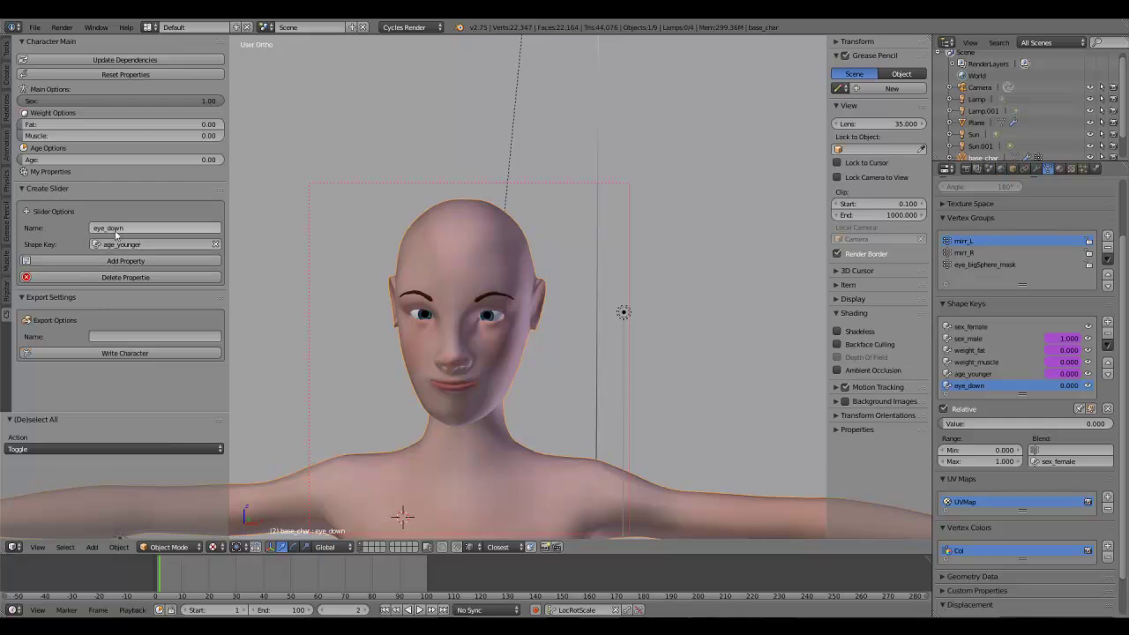
{"action": "scroll", "coordinate": [468, 359], "scroll_direction": "up", "scroll_amount": 4}
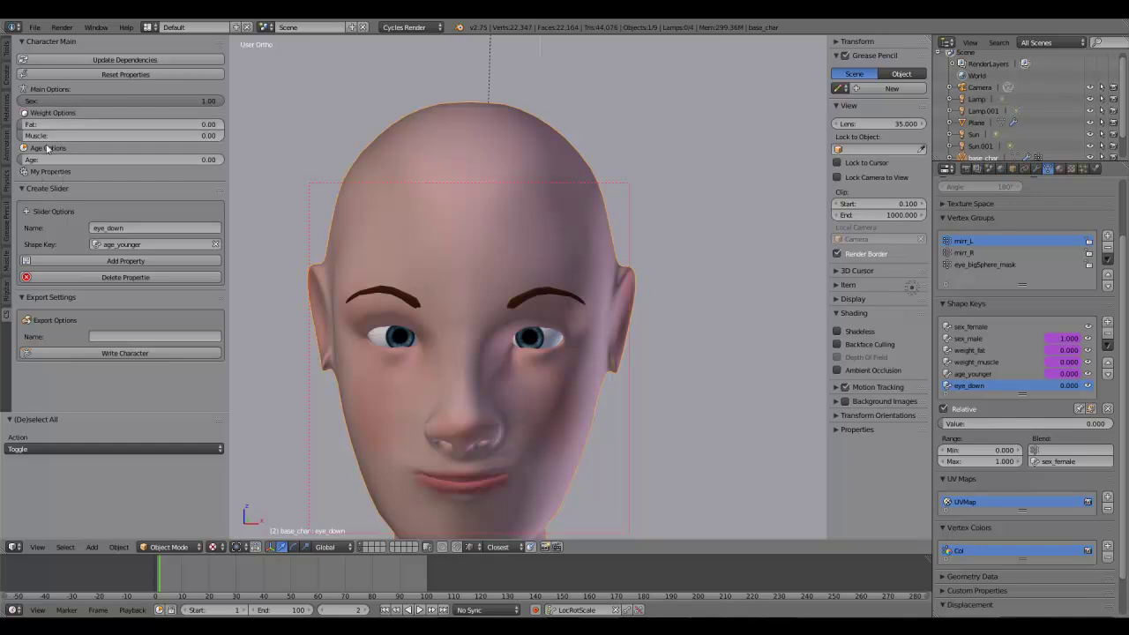
{"action": "middle_click_drag", "start_coordinate": [429, 381], "coordinate": [413, 357]}
{"action": "scroll", "coordinate": [413, 357], "scroll_direction": "up", "scroll_amount": 1}
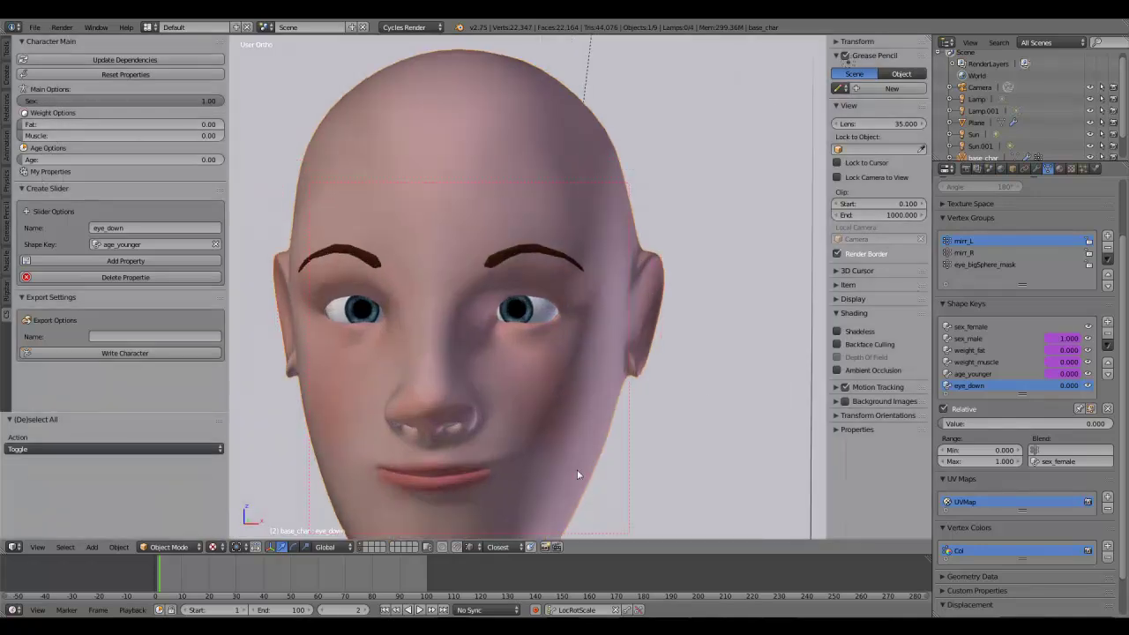
{"action": "scroll", "coordinate": [356, 358], "scroll_direction": "down", "scroll_amount": 3}
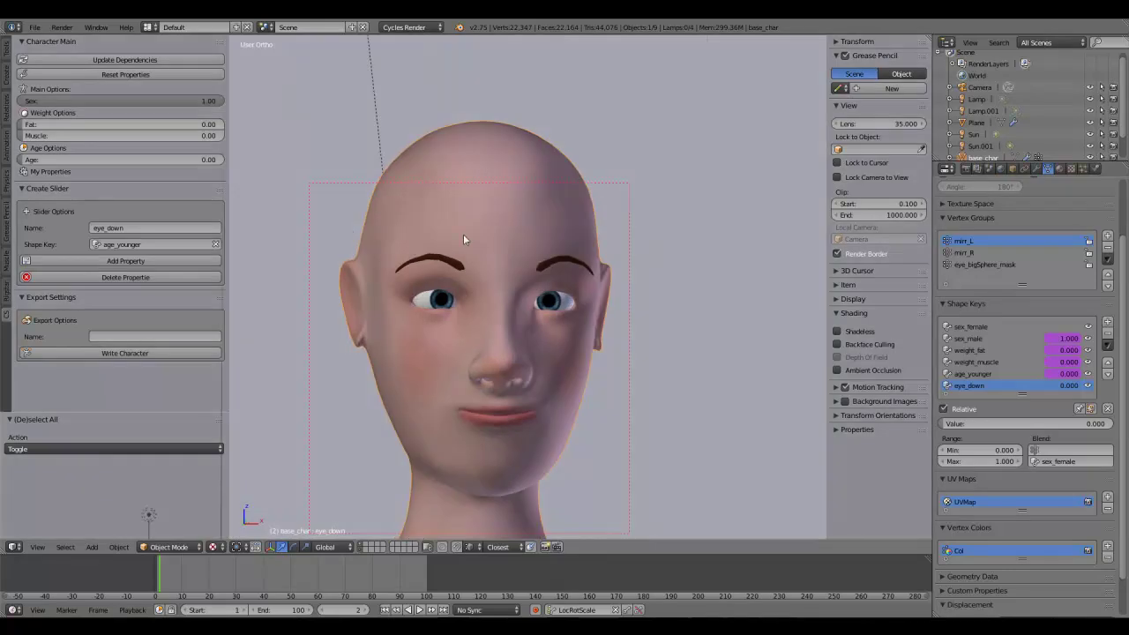
{"action": "middle_click_drag", "start_coordinate": [456, 242], "coordinate": [515, 271]}
{"action": "middle_click_drag", "start_coordinate": [373, 314], "coordinate": [371, 304]}
{"action": "middle_click_drag", "start_coordinate": [442, 334], "coordinate": [415, 322]}
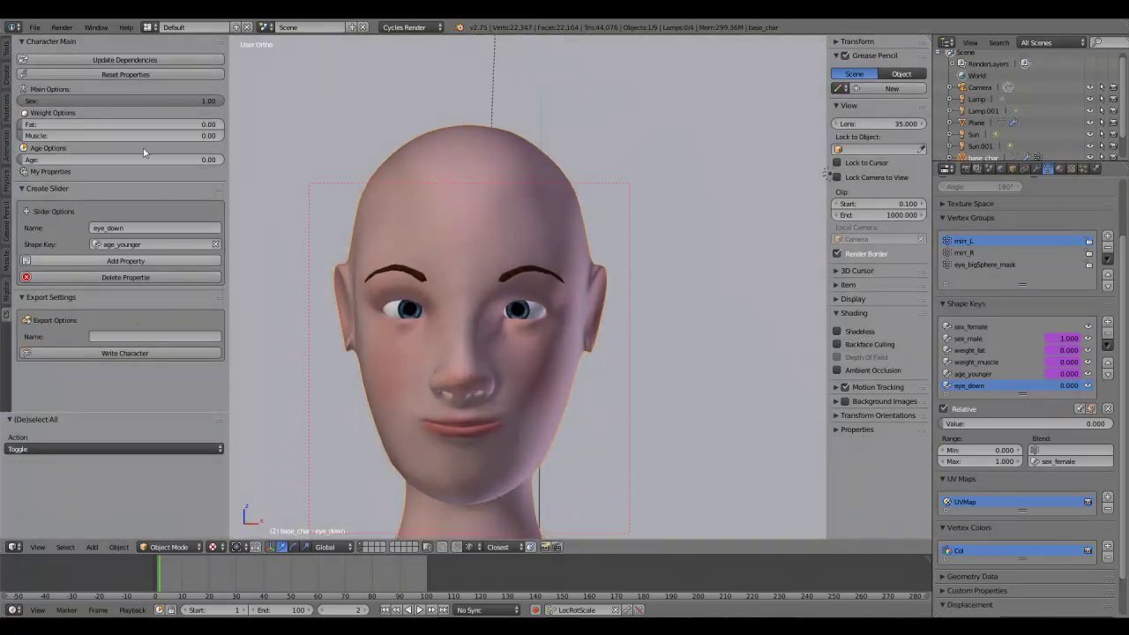
Step: Try Muscle at 0.24 on the male character and return it to 0.00
{"action": "left_click_drag", "start_coordinate": [40, 159], "coordinate": [69, 135]}
{"action": "scroll", "coordinate": [486, 276], "scroll_direction": "down", "scroll_amount": 4}
{"action": "scroll", "coordinate": [486, 276], "scroll_direction": "up", "scroll_amount": 4}
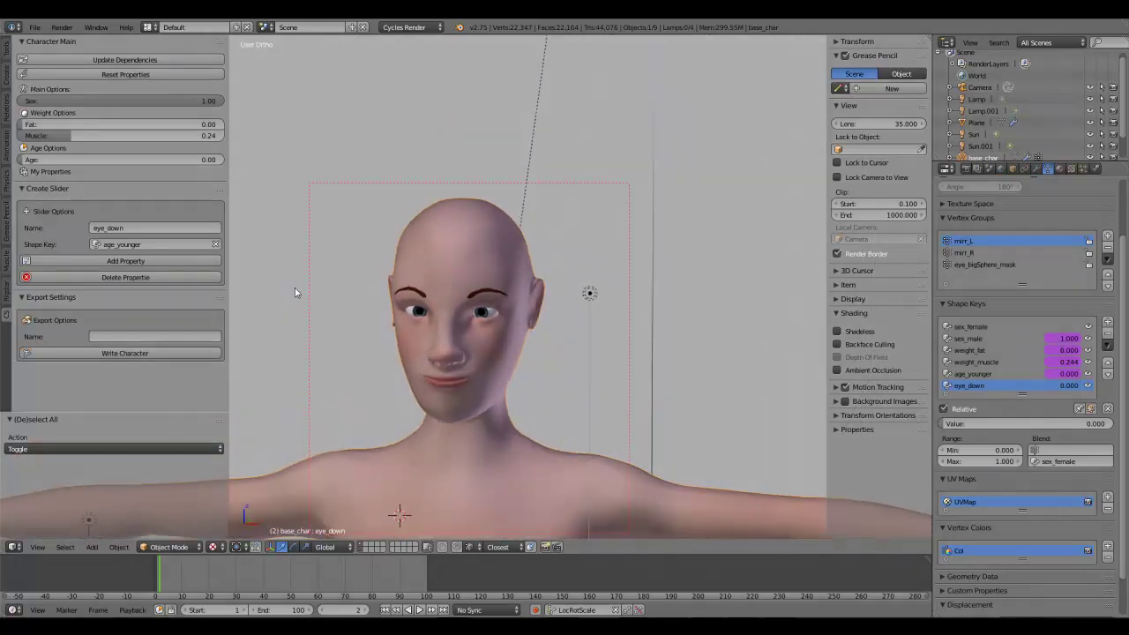
{"action": "left_click_drag", "start_coordinate": [87, 137], "coordinate": [19, 138]}
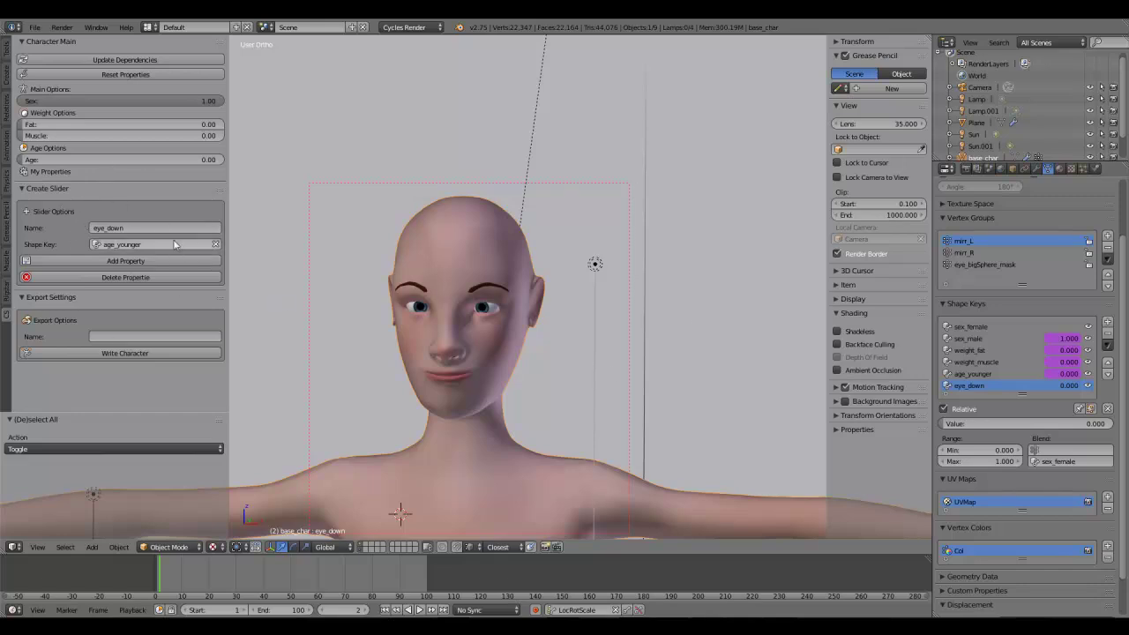
Step: Inspect the male character's face and the proportions of his whole body from different angles
{"action": "middle_click_drag", "start_coordinate": [393, 283], "coordinate": [417, 285]}
{"action": "scroll", "coordinate": [605, 355], "scroll_direction": "up", "scroll_amount": 2}
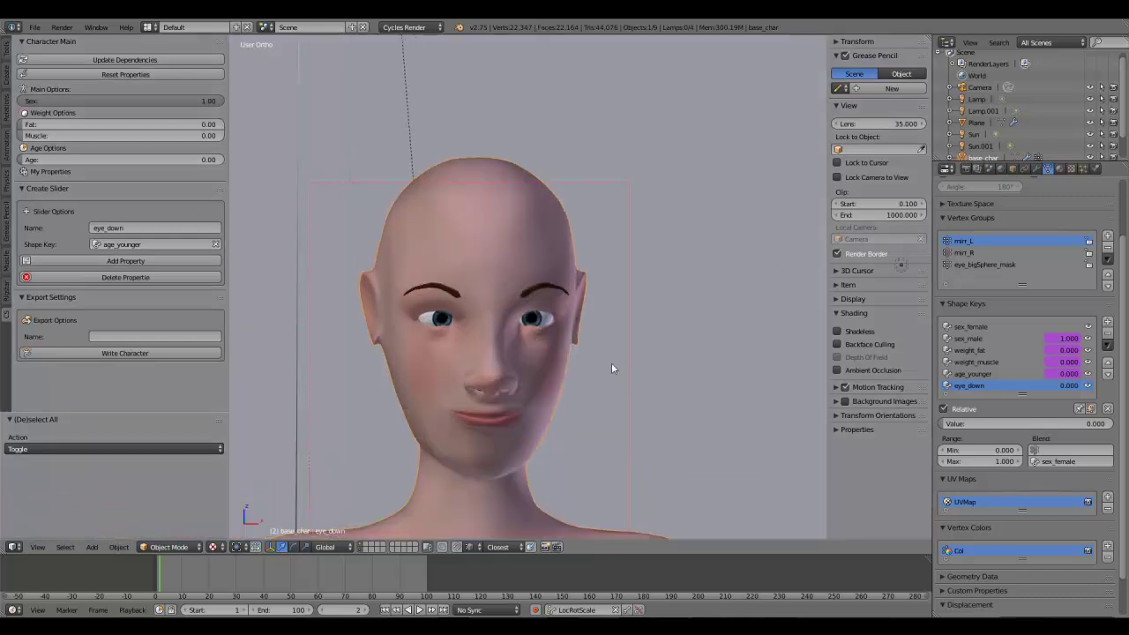
{"action": "middle_click_drag", "start_coordinate": [760, 369], "coordinate": [714, 375]}
{"action": "middle_click_drag", "start_coordinate": [554, 262], "coordinate": [541, 257]}
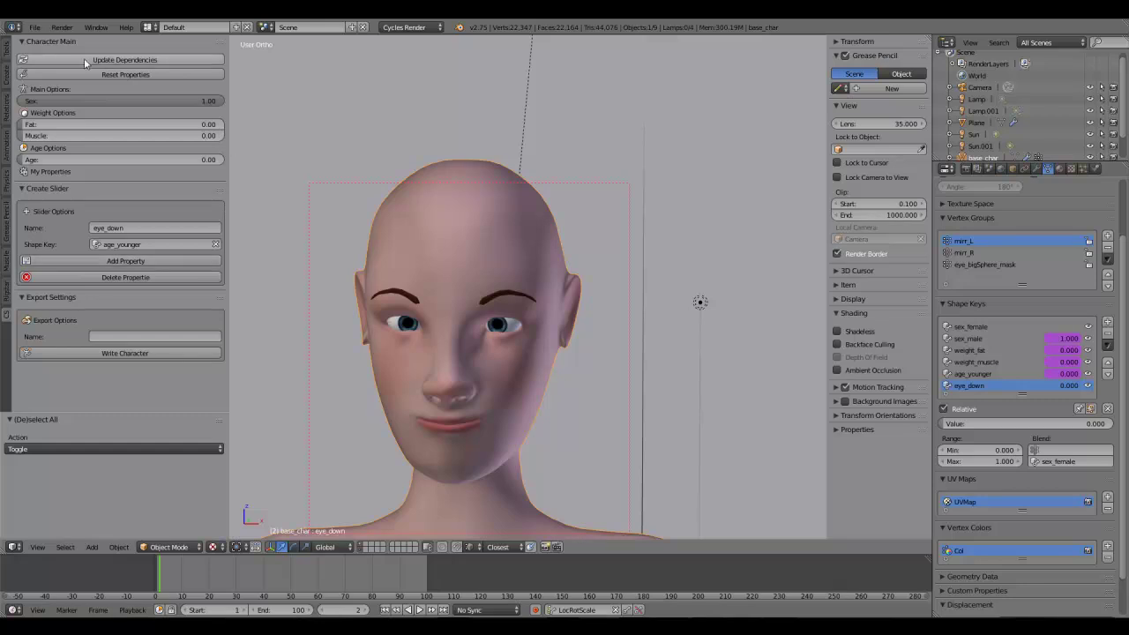
{"action": "scroll", "coordinate": [362, 414], "scroll_direction": "down", "scroll_amount": 8}
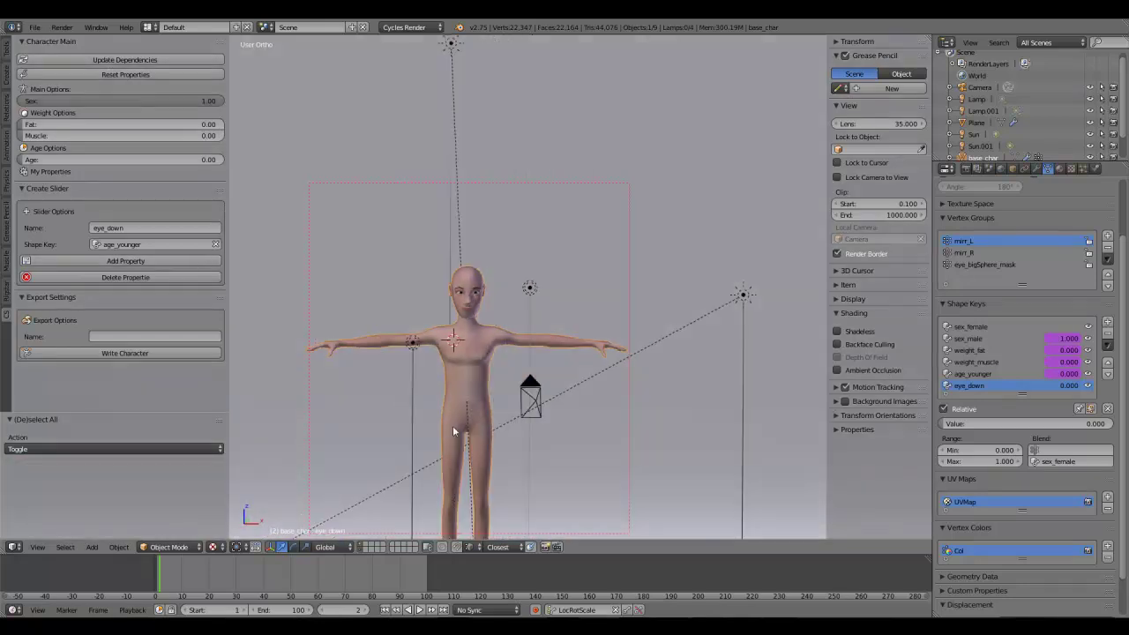
{"action": "middle_click_drag", "start_coordinate": [452, 432], "coordinate": [502, 431]}
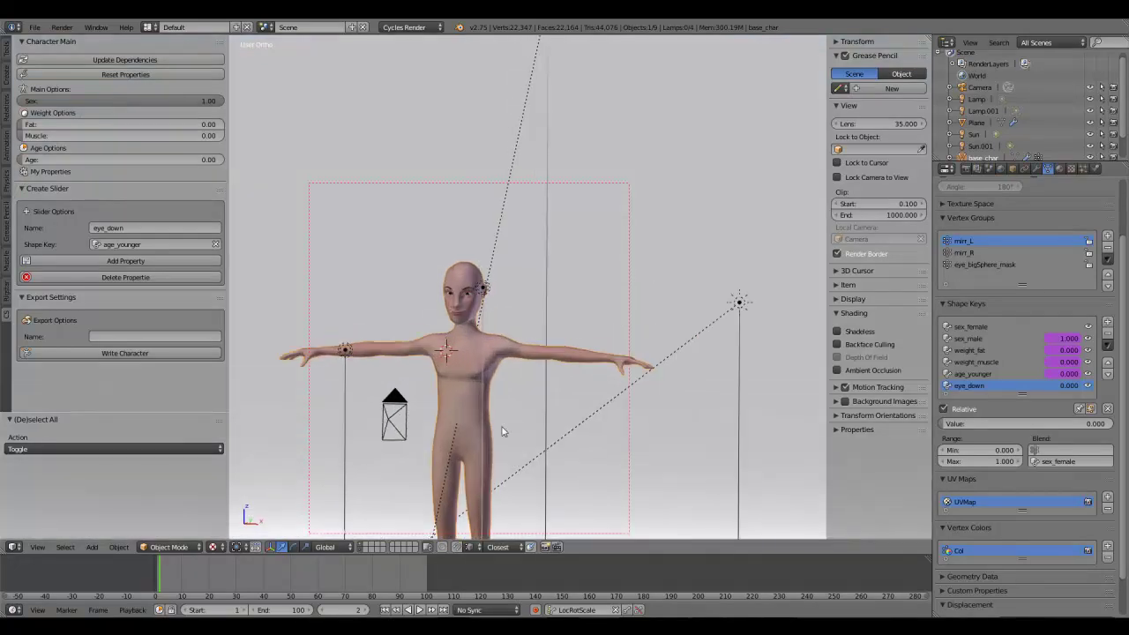
{"action": "scroll", "coordinate": [502, 431], "scroll_direction": "down", "scroll_amount": 2}
{"action": "scroll", "coordinate": [501, 432], "scroll_direction": "up", "scroll_amount": 1}
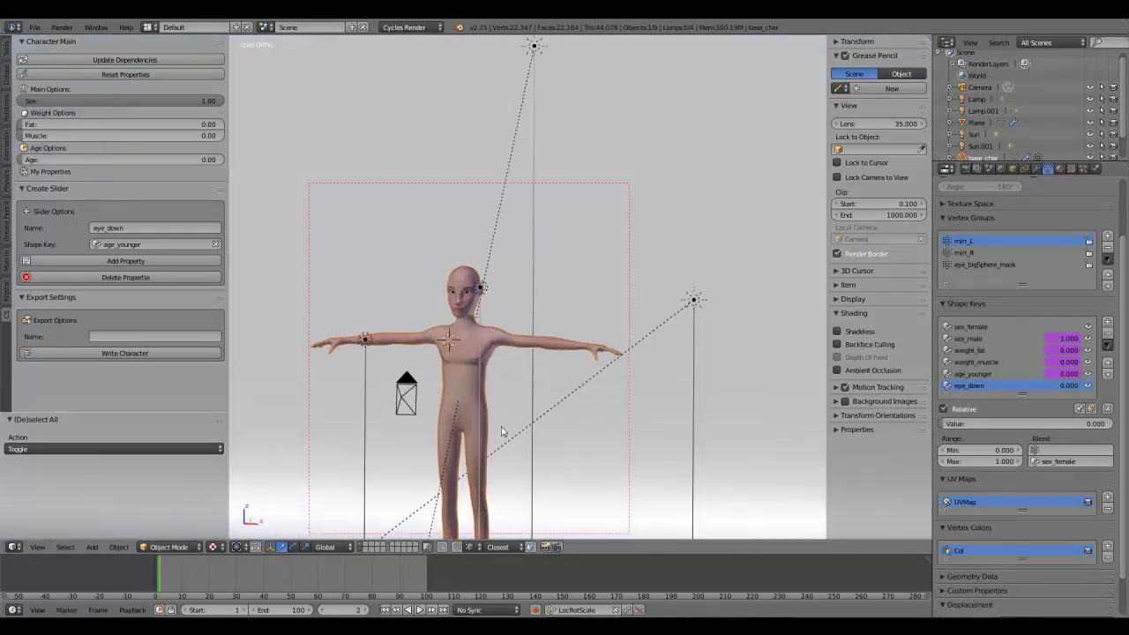
{"action": "middle_click_drag", "start_coordinate": [502, 420], "coordinate": [511, 419]}
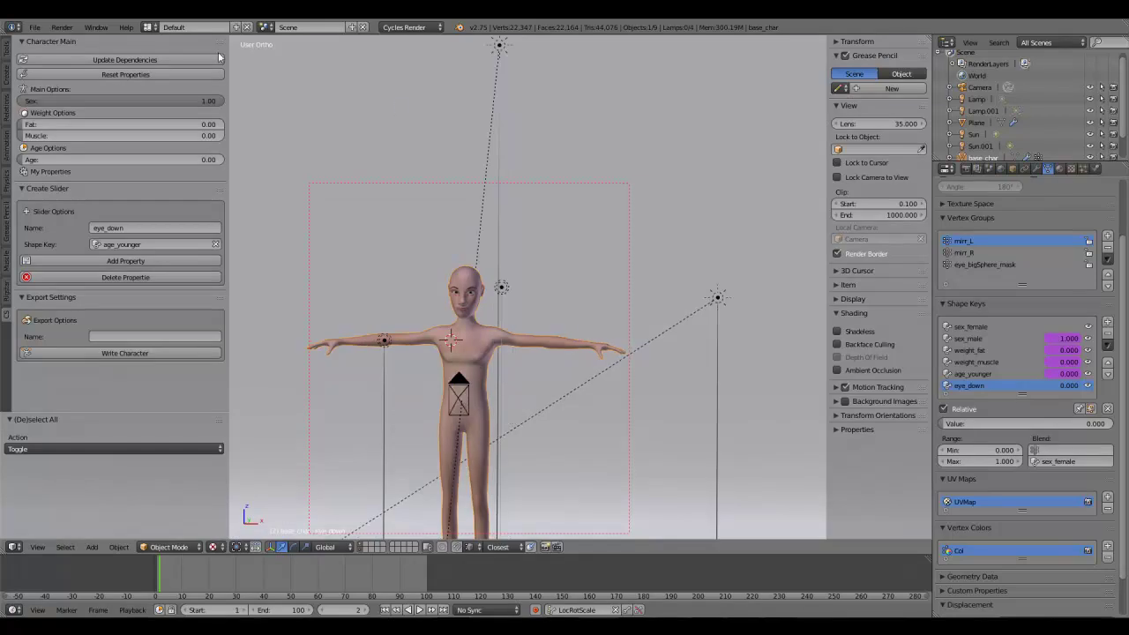
Step: Update the character's dependencies and check the model both close up and at full height
{"action": "left_click", "coordinate": [120, 61]}
{"action": "scroll", "coordinate": [418, 360], "scroll_direction": "up", "scroll_amount": 8}
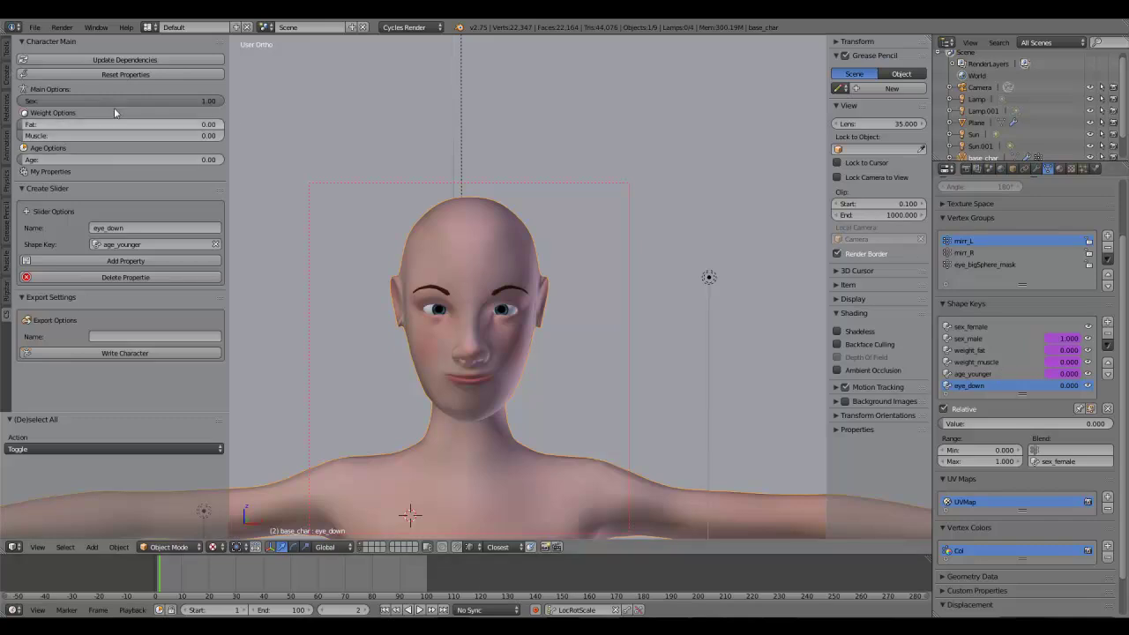
{"action": "scroll", "coordinate": [504, 335], "scroll_direction": "down", "scroll_amount": 8}
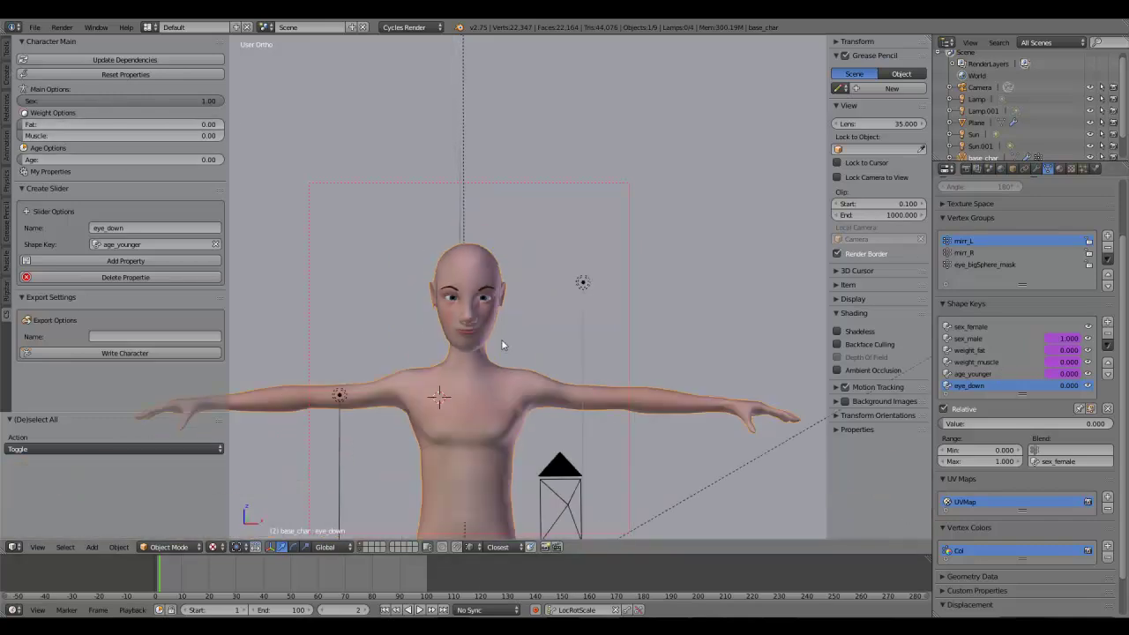
{"action": "middle_click_drag", "start_coordinate": [498, 335], "coordinate": [641, 322]}
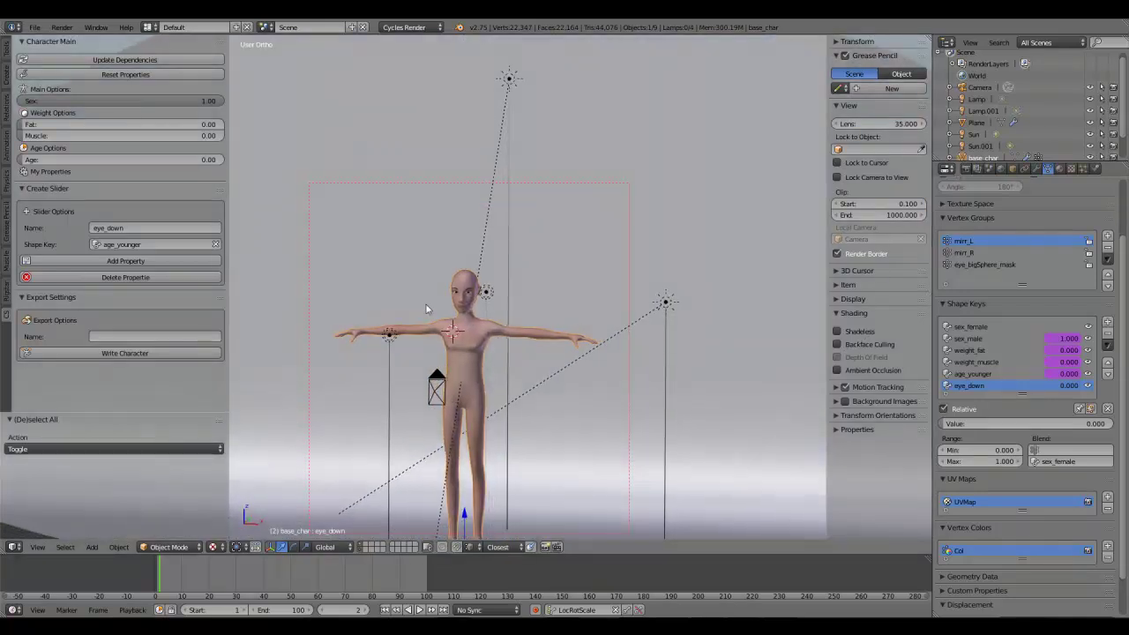
Step: Switch to the Scripting layout and review the add-on script's property definitions at the beginning of the file
{"action": "scroll", "coordinate": [430, 304], "scroll_direction": "up", "scroll_amount": 6}
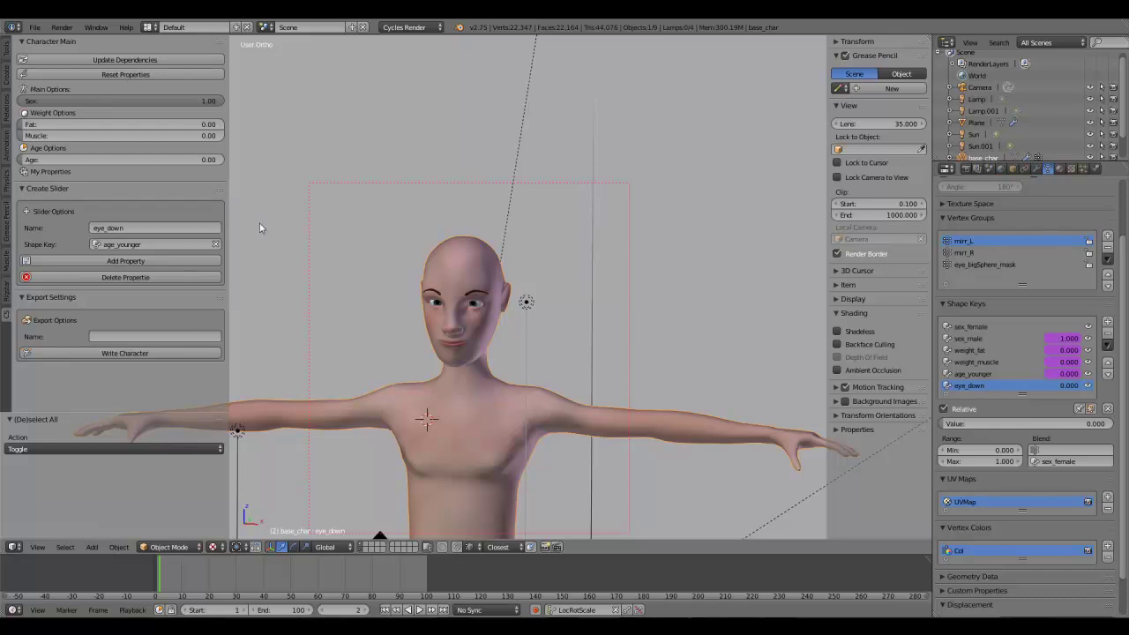
{"action": "key", "text": "ctrl+Right"}
{"action": "key", "text": "ctrl+Right"}
{"action": "key", "text": "ctrl+Right"}
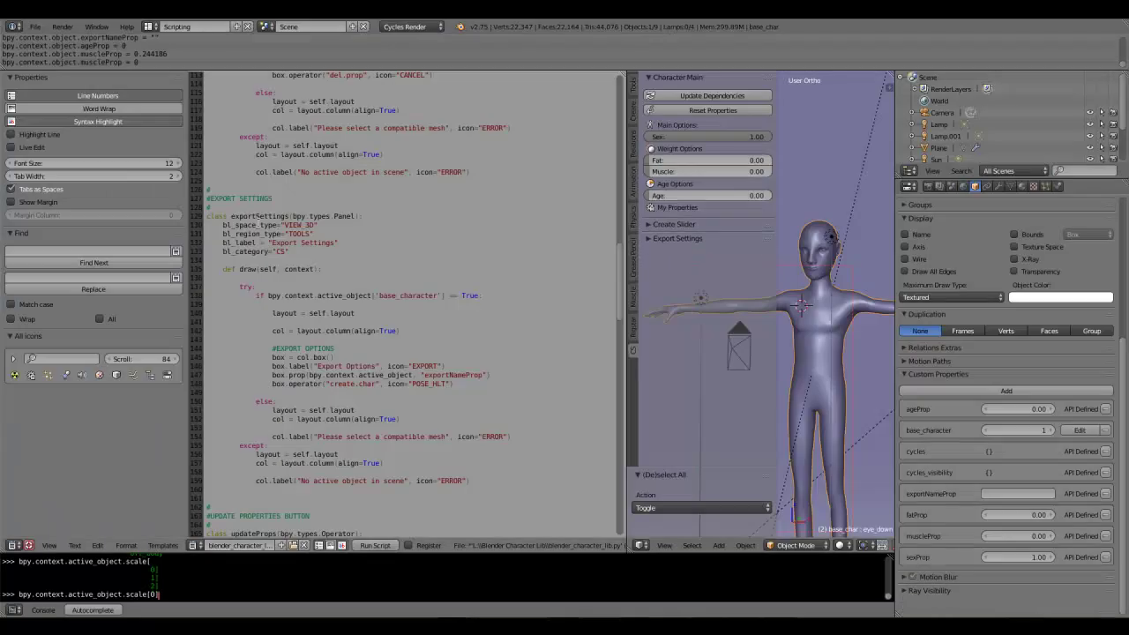
{"action": "scroll", "coordinate": [618, 255], "scroll_direction": "up", "scroll_amount": 4}
{"action": "left_click_drag", "start_coordinate": [620, 255], "coordinate": [614, 78]}
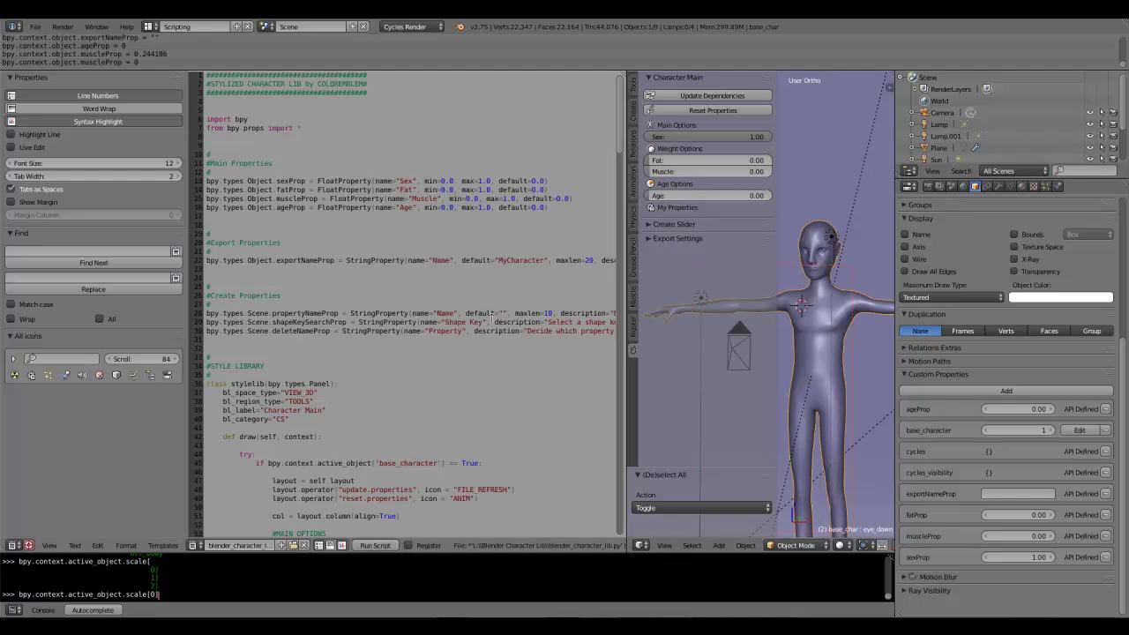
Step: Return to the Default layout and view the male character's upper body
{"action": "key", "text": "ctrl+Left"}
{"action": "key", "text": "ctrl+Left"}
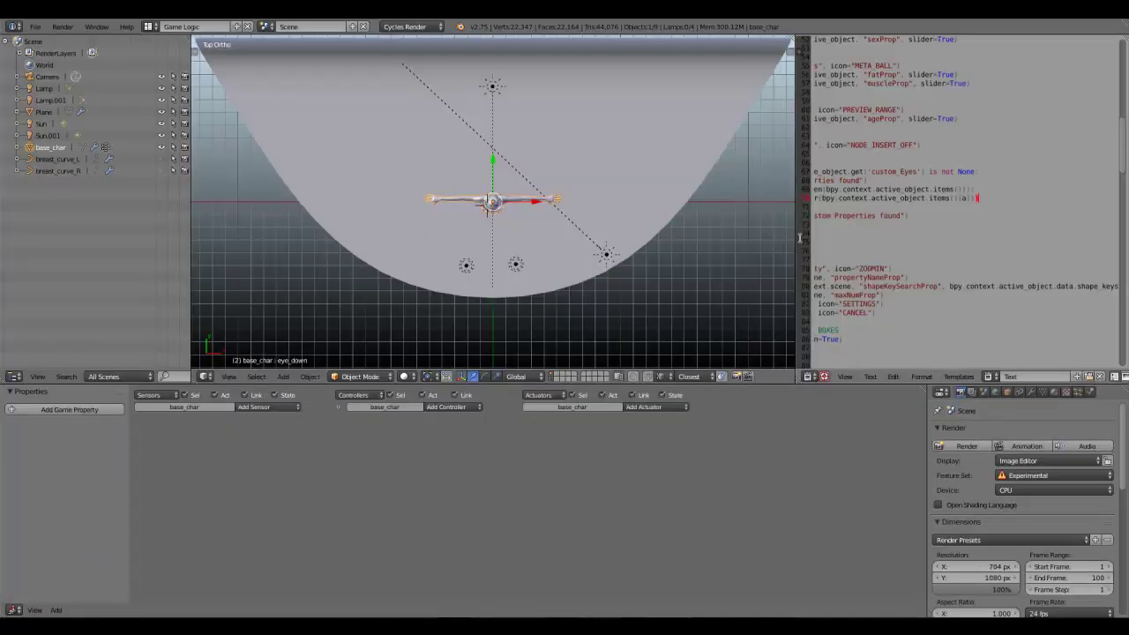
{"action": "key", "text": "ctrl+Left"}
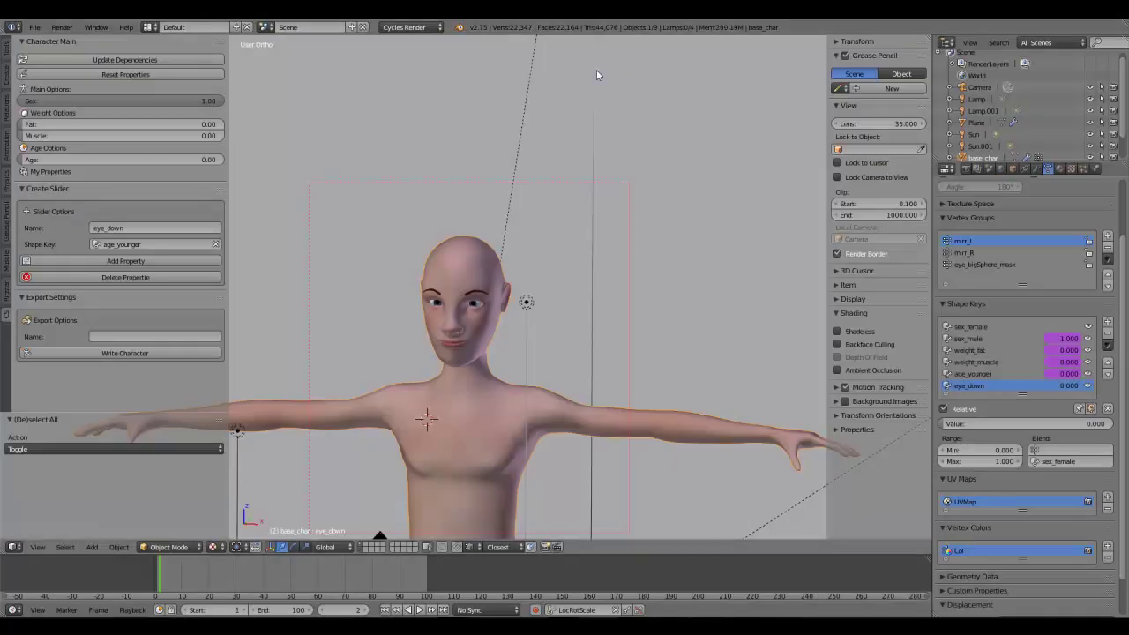
{"action": "key", "text": "ctrl+Left"}
{"action": "key", "text": "ctrl+Right"}
{"action": "scroll", "coordinate": [599, 204], "scroll_direction": "down", "scroll_amount": 4}
{"action": "scroll", "coordinate": [598, 204], "scroll_direction": "down", "scroll_amount": 2}
{"action": "scroll", "coordinate": [612, 363], "scroll_direction": "up", "scroll_amount": 3}
{"action": "scroll", "coordinate": [574, 365], "scroll_direction": "down", "scroll_amount": 1}
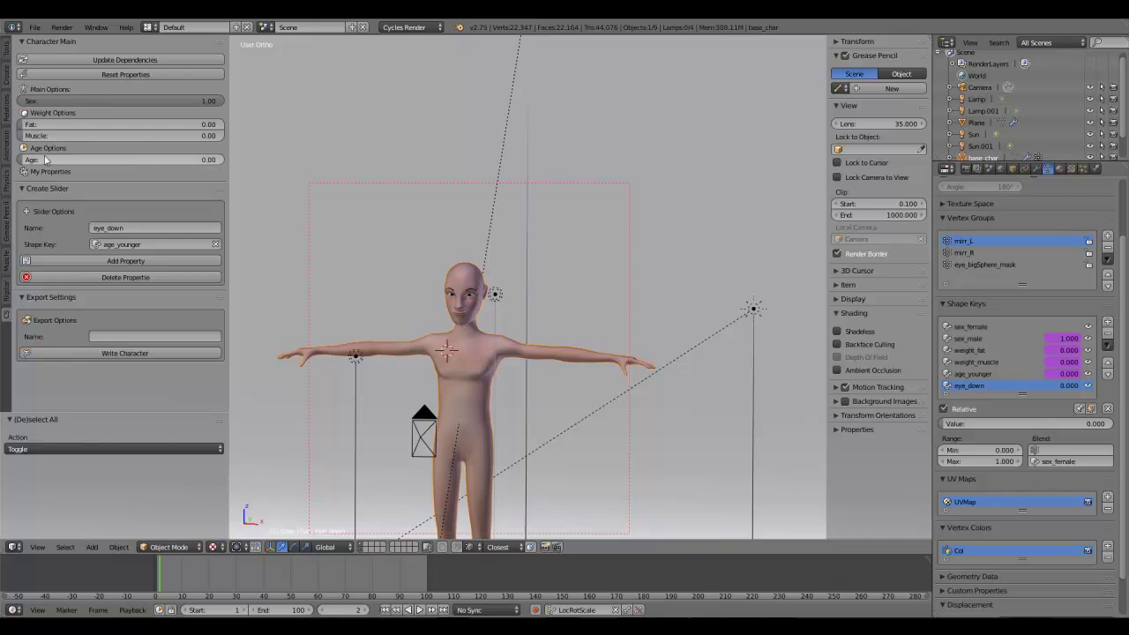
Step: Add three custom slider properties named eye_down, eye_dow and eye_dowhh, with age_younger as the shape key
{"action": "left_click", "coordinate": [114, 259]}
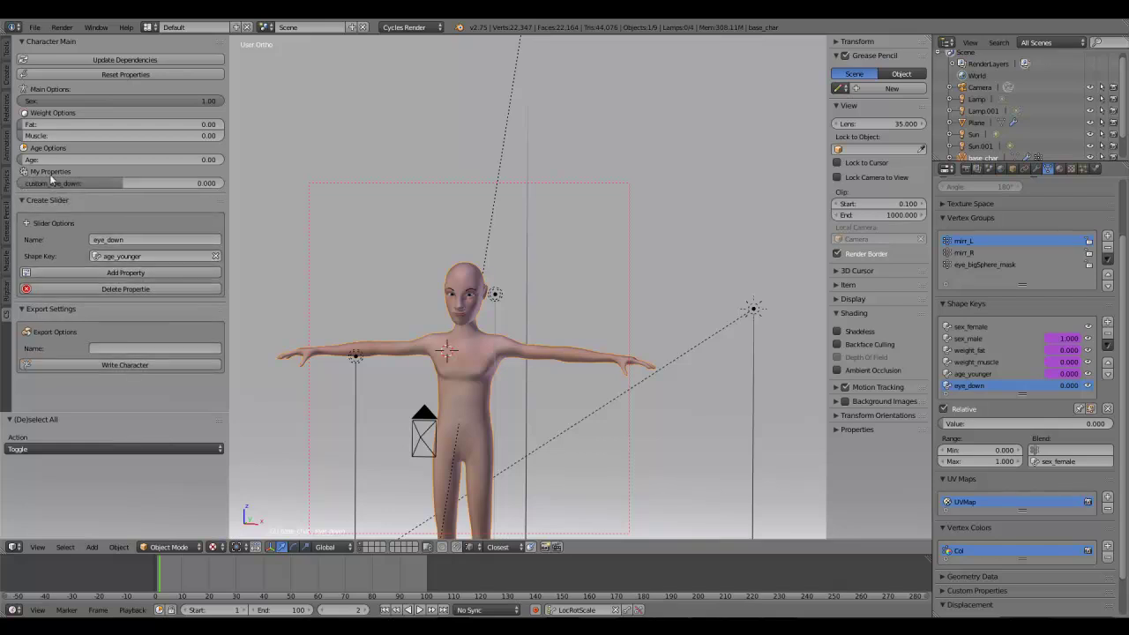
{"action": "left_click", "coordinate": [151, 240]}
{"action": "left_click", "coordinate": [154, 250]}
{"action": "left_click", "coordinate": [148, 271]}
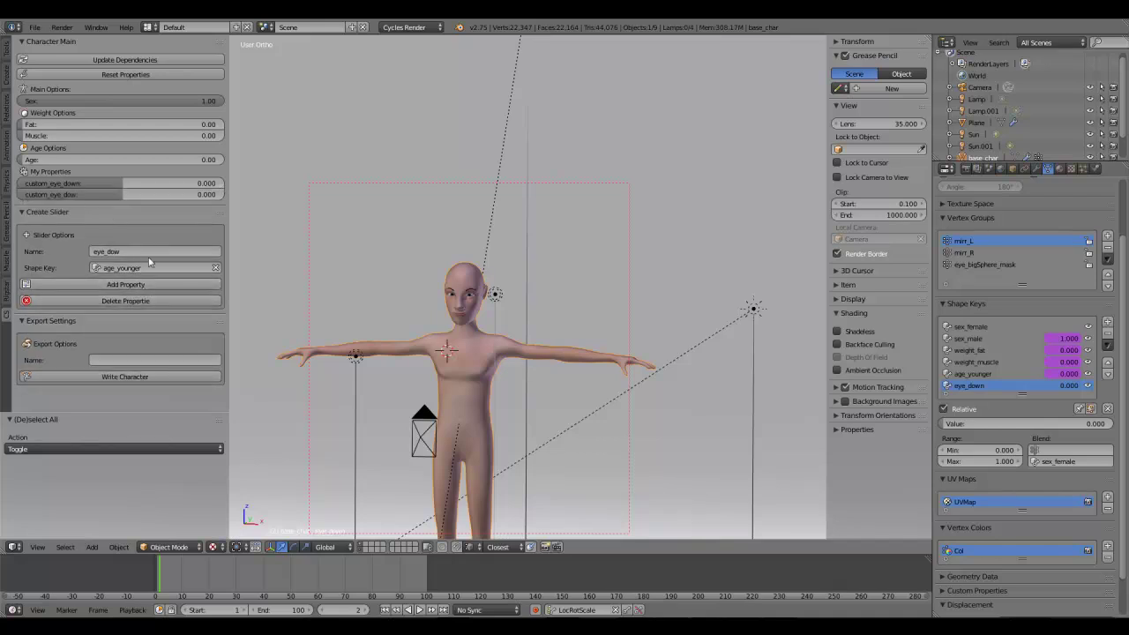
{"action": "left_click", "coordinate": [149, 253]}
{"action": "left_click", "coordinate": [137, 286]}
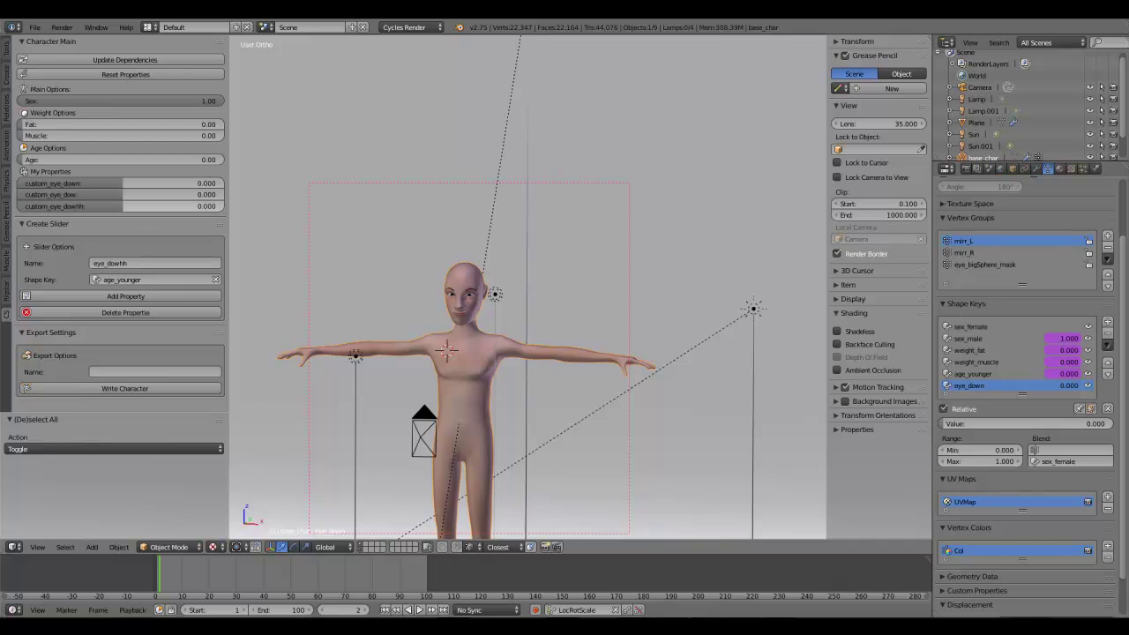
Step: Set custom_eye_dowhh to 3430.233, custom_eye_dow to 6918.604 and custom_eye_down to 2965.116
{"action": "left_click_drag", "start_coordinate": [123, 207], "coordinate": [203, 194]}
{"action": "left_click_drag", "start_coordinate": [127, 182], "coordinate": [155, 182]}
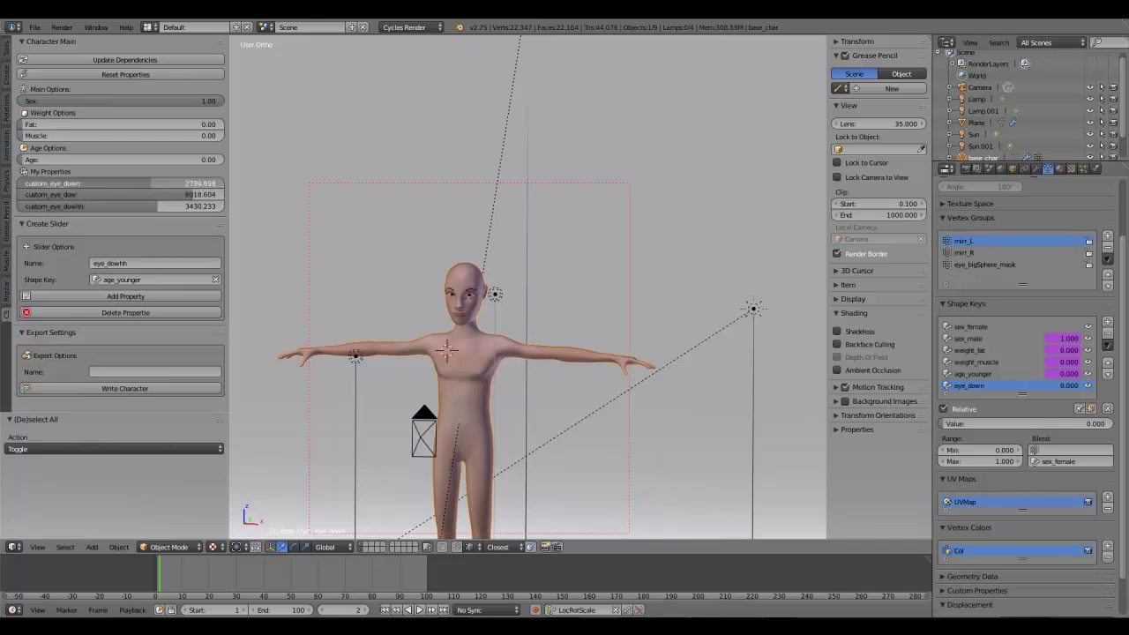
{"action": "left_click_drag", "start_coordinate": [132, 219], "coordinate": [166, 183]}
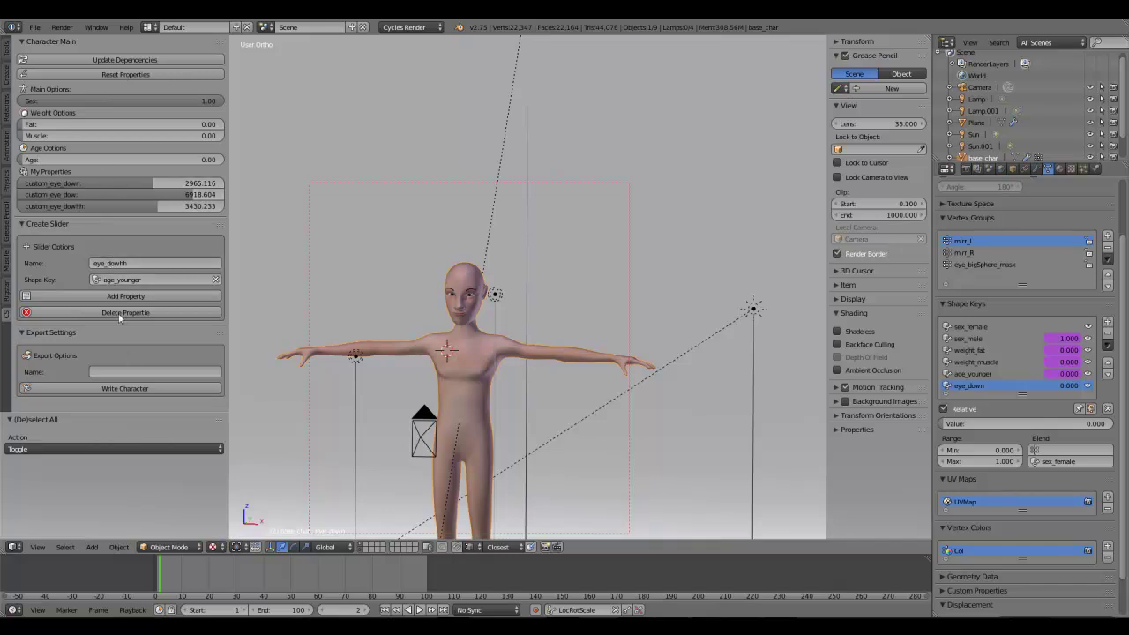
Step: Set the character's Sex property to 0.00 to make the base character female
{"action": "scroll", "coordinate": [458, 302], "scroll_direction": "up", "scroll_amount": 4}
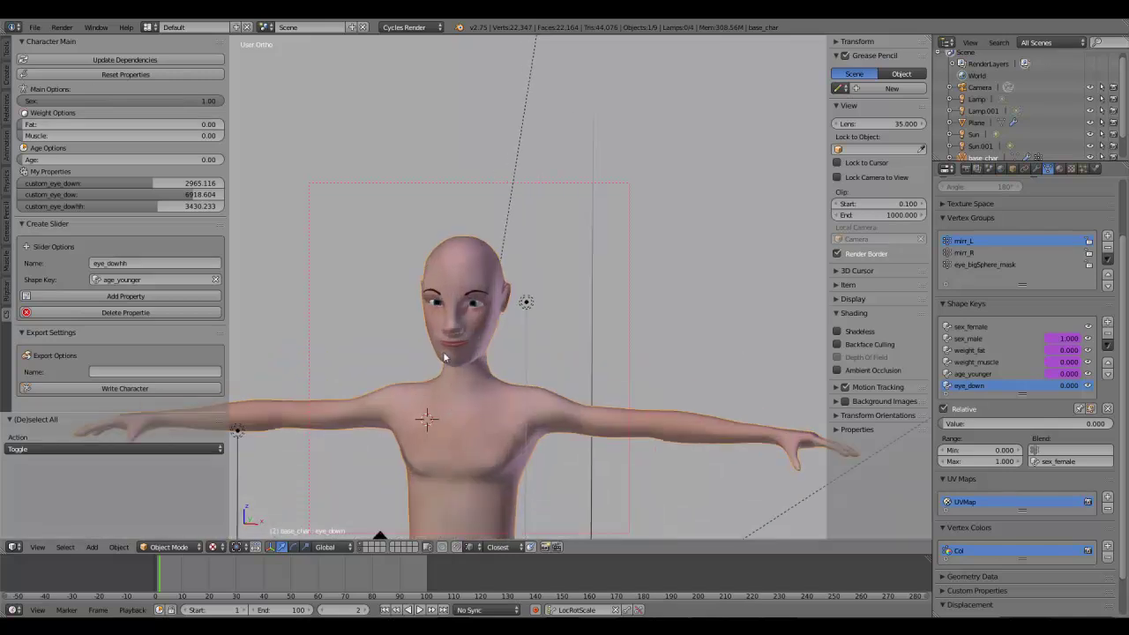
{"action": "middle_click_drag", "start_coordinate": [442, 370], "coordinate": [463, 370]}
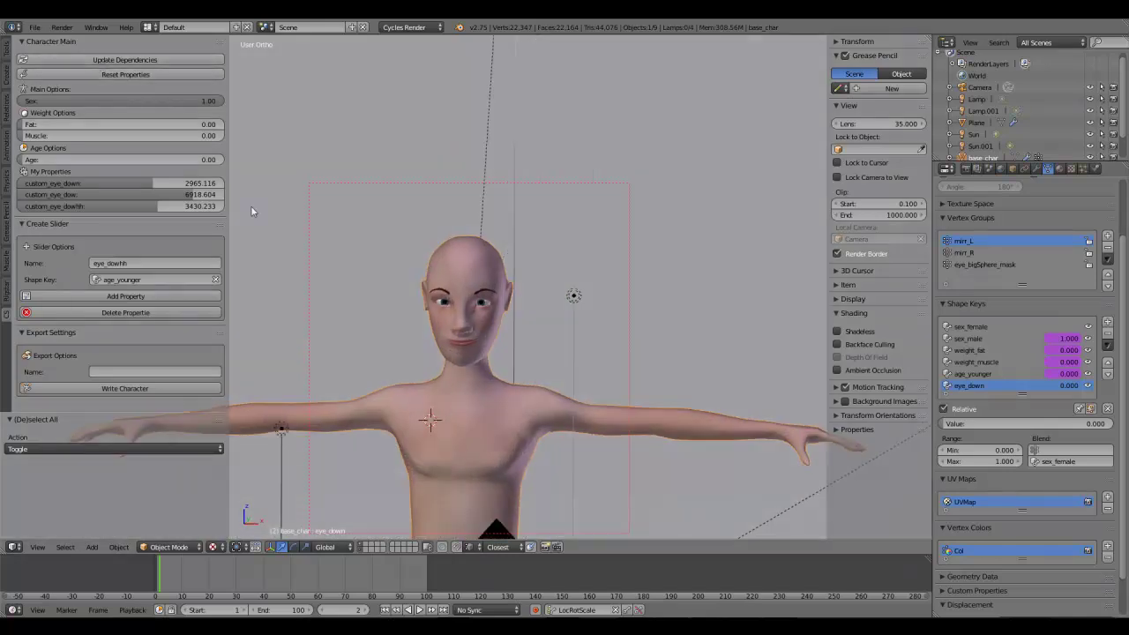
{"action": "left_click_drag", "start_coordinate": [176, 100], "coordinate": [23, 101]}
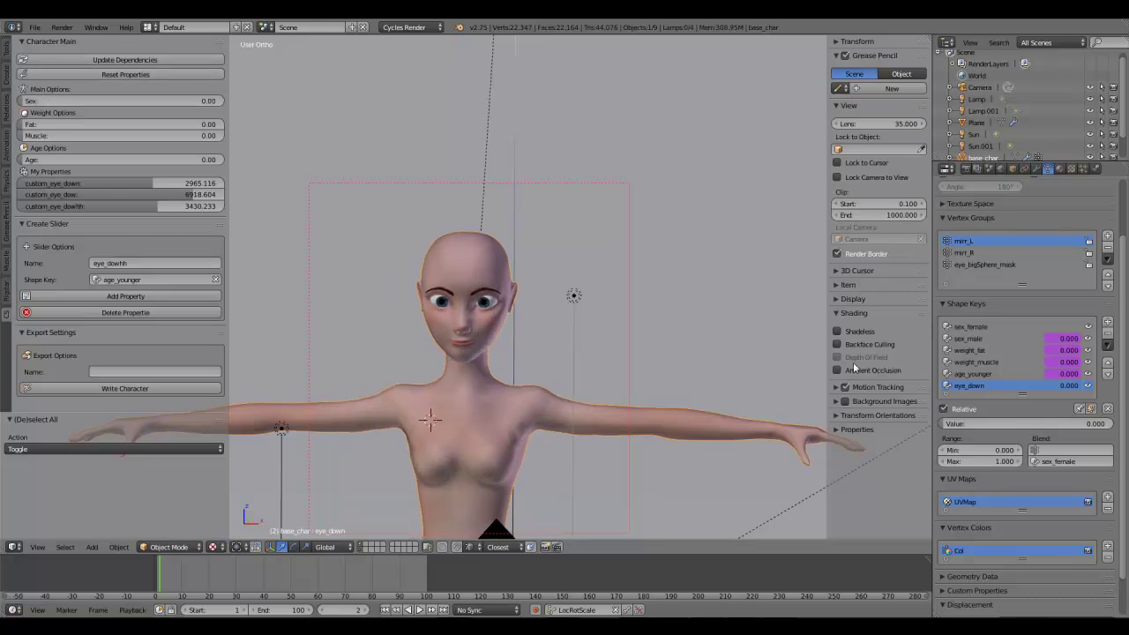
Step: Examine the female character's head, face and shoulders from several angles and distances
{"action": "scroll", "coordinate": [538, 409], "scroll_direction": "down", "scroll_amount": 2}
{"action": "middle_click_drag", "start_coordinate": [446, 382], "coordinate": [520, 427]}
{"action": "scroll", "coordinate": [579, 429], "scroll_direction": "up", "scroll_amount": 3}
{"action": "scroll", "coordinate": [520, 327], "scroll_direction": "up", "scroll_amount": 4}
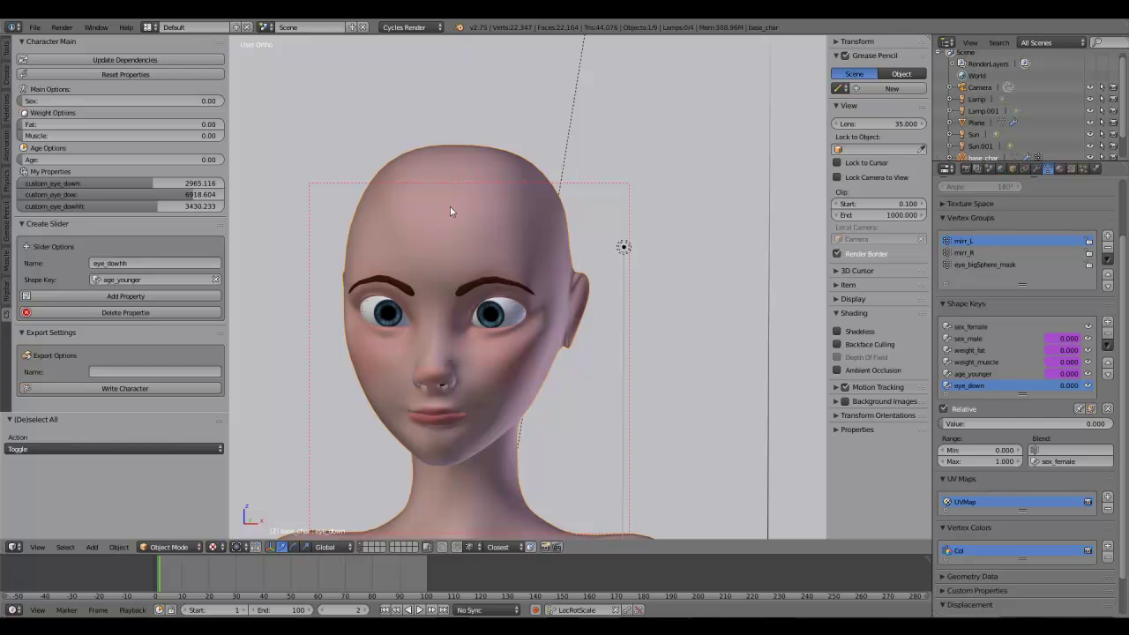
{"action": "scroll", "coordinate": [460, 209], "scroll_direction": "down", "scroll_amount": 1}
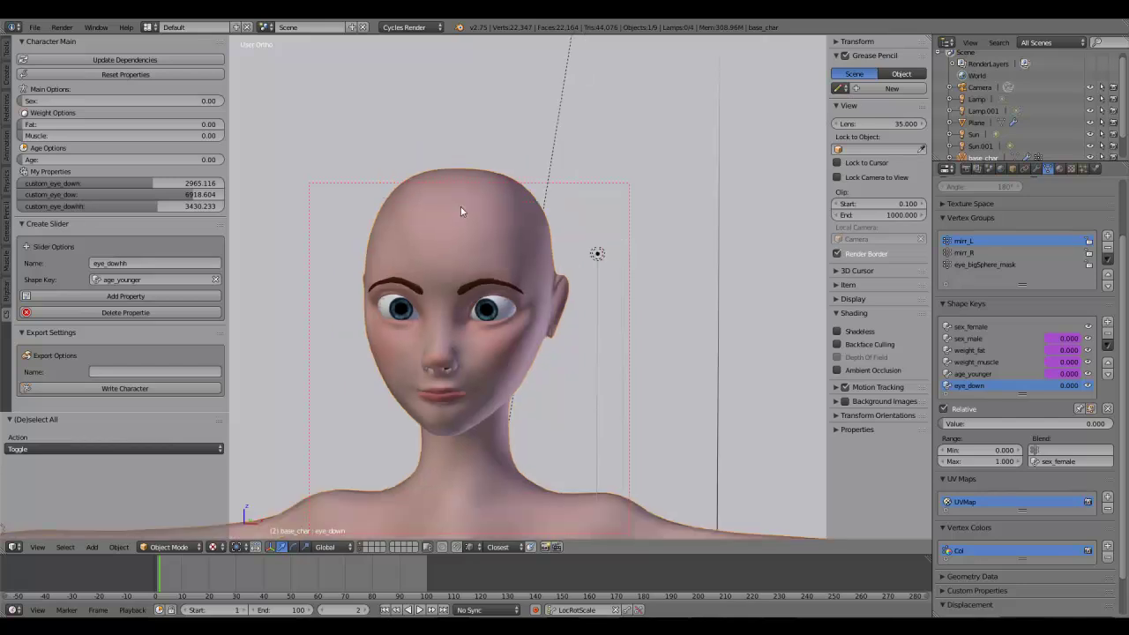
{"action": "scroll", "coordinate": [461, 211], "scroll_direction": "down", "scroll_amount": 1}
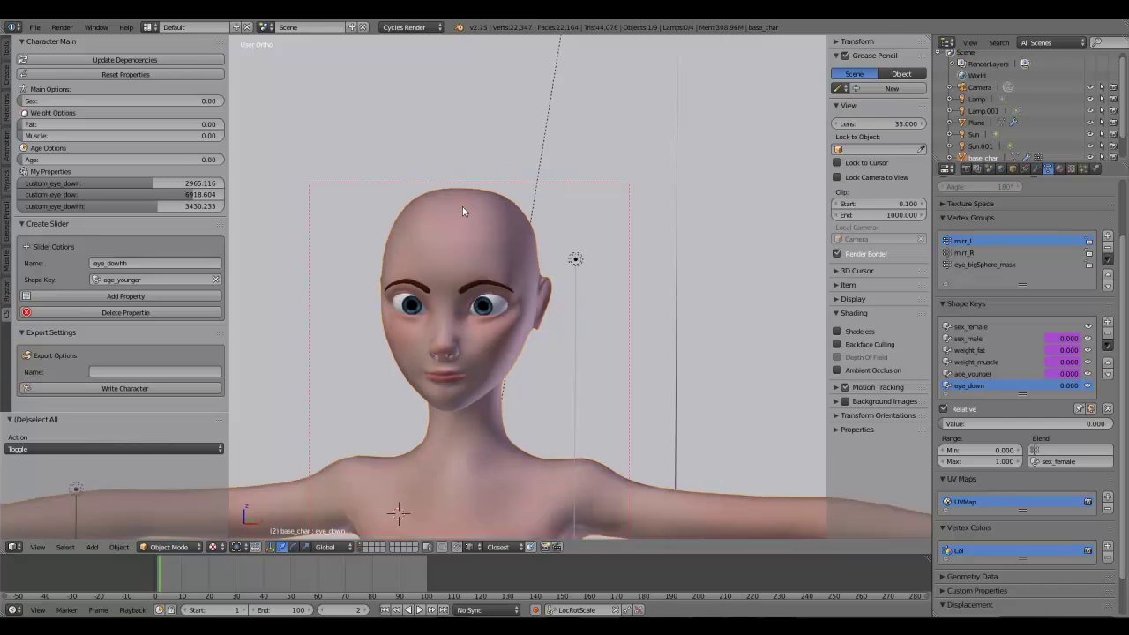
{"action": "scroll", "coordinate": [462, 207], "scroll_direction": "down", "scroll_amount": 1}
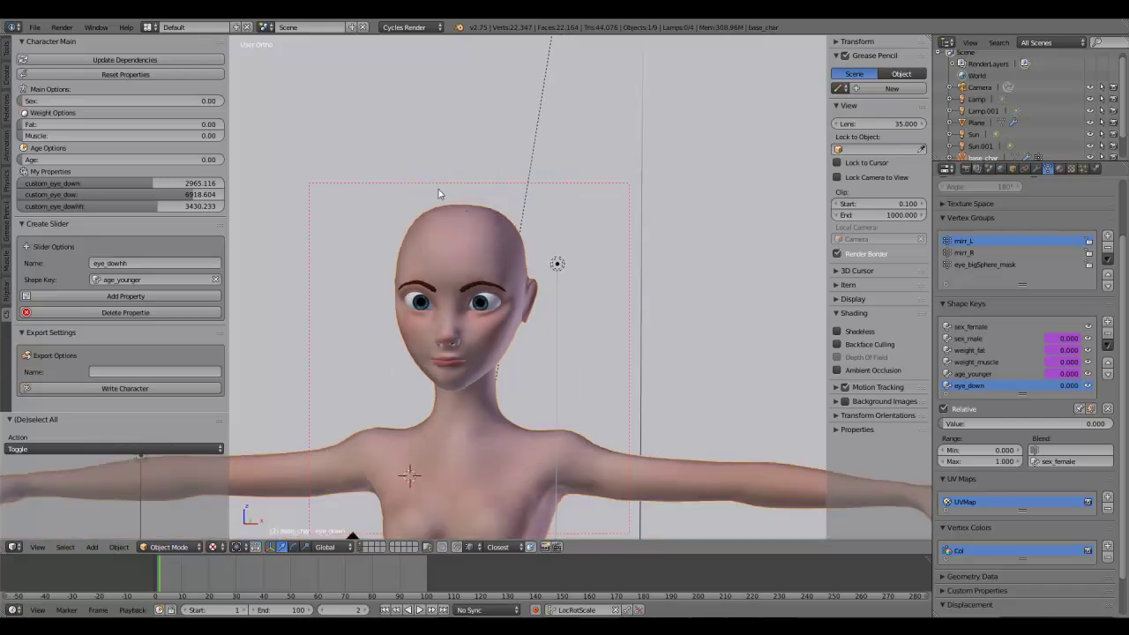
{"action": "middle_click_drag", "start_coordinate": [422, 165], "coordinate": [425, 161]}
{"action": "scroll", "coordinate": [524, 217], "scroll_direction": "up", "scroll_amount": 1}
{"action": "middle_click_drag", "start_coordinate": [524, 216], "coordinate": [506, 261]}
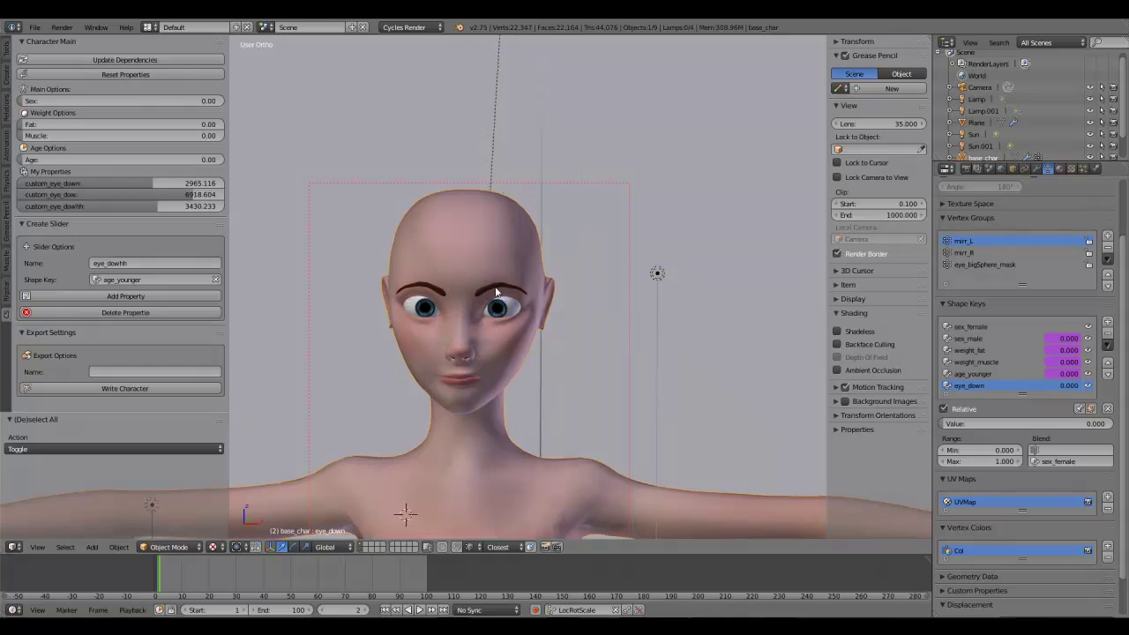
{"action": "middle_click_drag", "start_coordinate": [496, 288], "coordinate": [490, 280]}
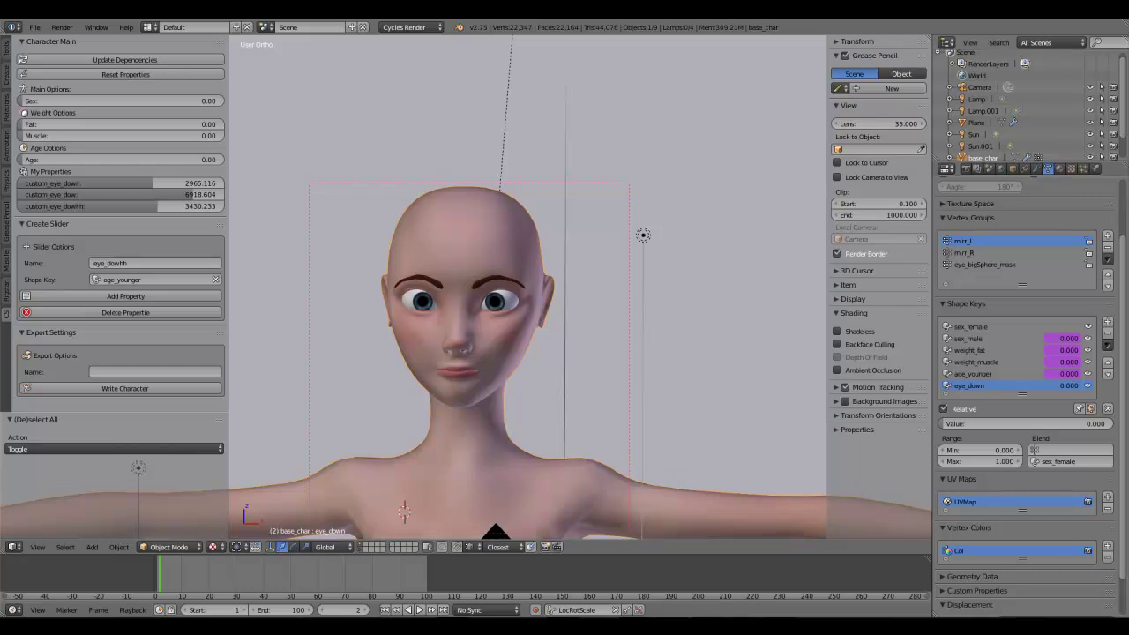
{"action": "middle_click_drag", "start_coordinate": [618, 255], "coordinate": [579, 259]}
{"action": "scroll", "coordinate": [589, 259], "scroll_direction": "down", "scroll_amount": 2}
{"action": "scroll", "coordinate": [488, 239], "scroll_direction": "up", "scroll_amount": 2}
{"action": "middle_click_drag", "start_coordinate": [430, 240], "coordinate": [509, 268]}
{"action": "scroll", "coordinate": [502, 265], "scroll_direction": "up", "scroll_amount": 1}
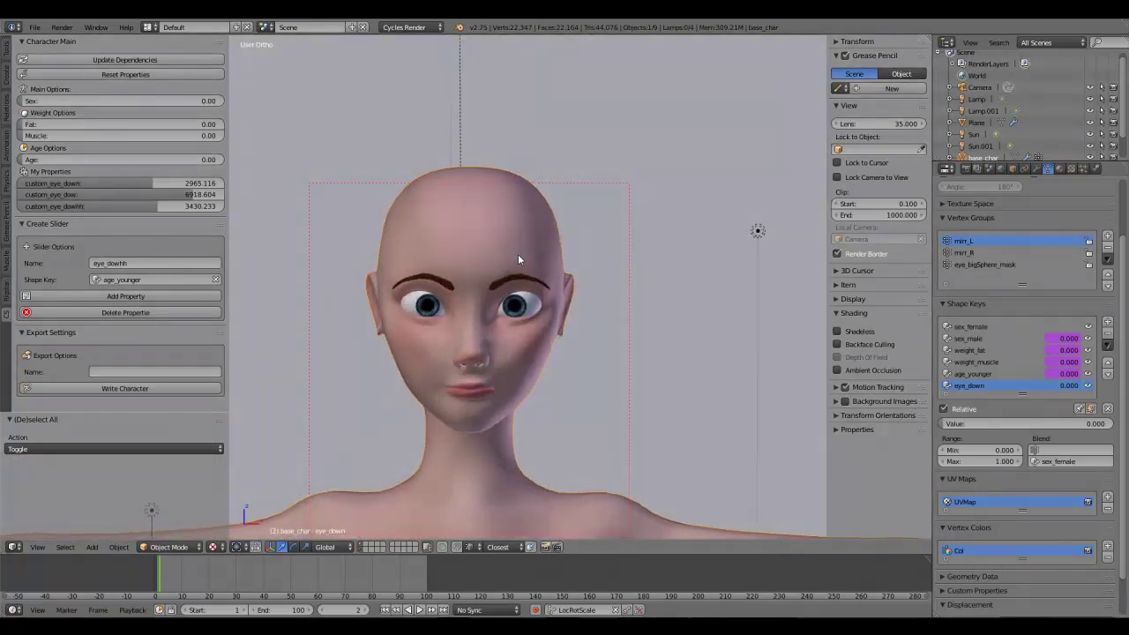
{"action": "scroll", "coordinate": [530, 238], "scroll_direction": "down", "scroll_amount": 2}
{"action": "scroll", "coordinate": [508, 248], "scroll_direction": "up", "scroll_amount": 1}
{"action": "middle_click_drag", "start_coordinate": [526, 239], "coordinate": [513, 334]}
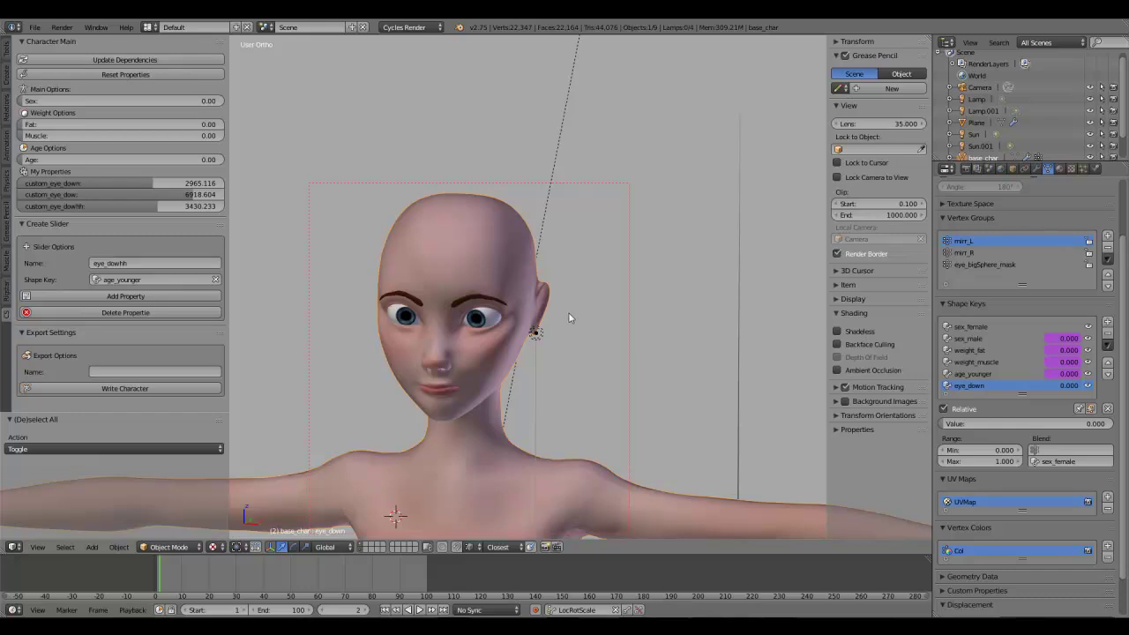
{"action": "middle_click_drag", "start_coordinate": [573, 310], "coordinate": [582, 310]}
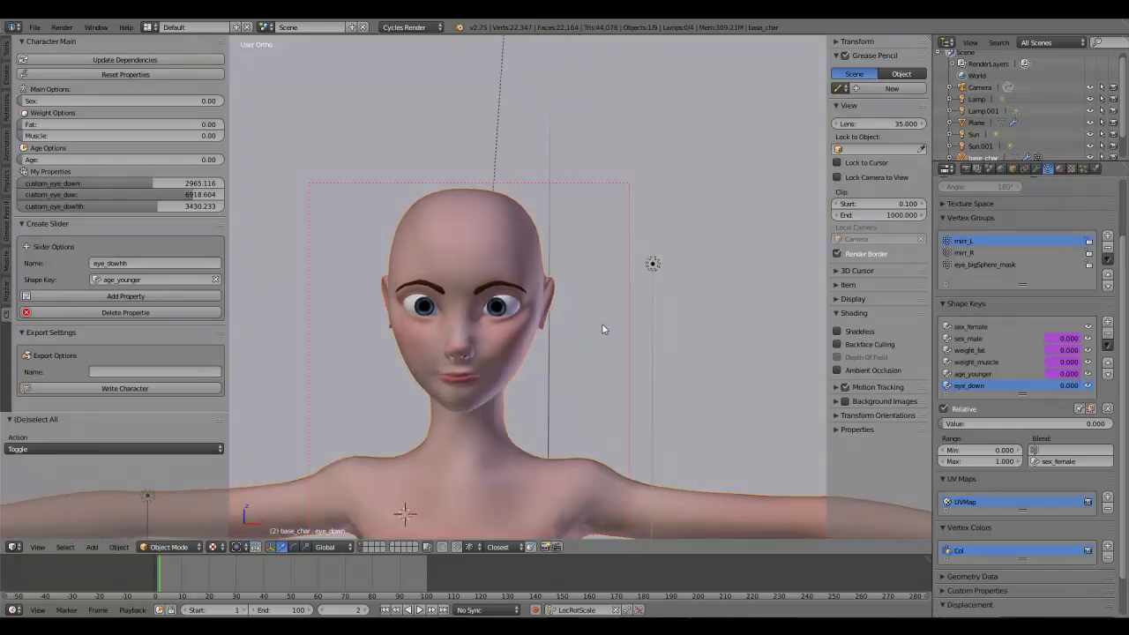